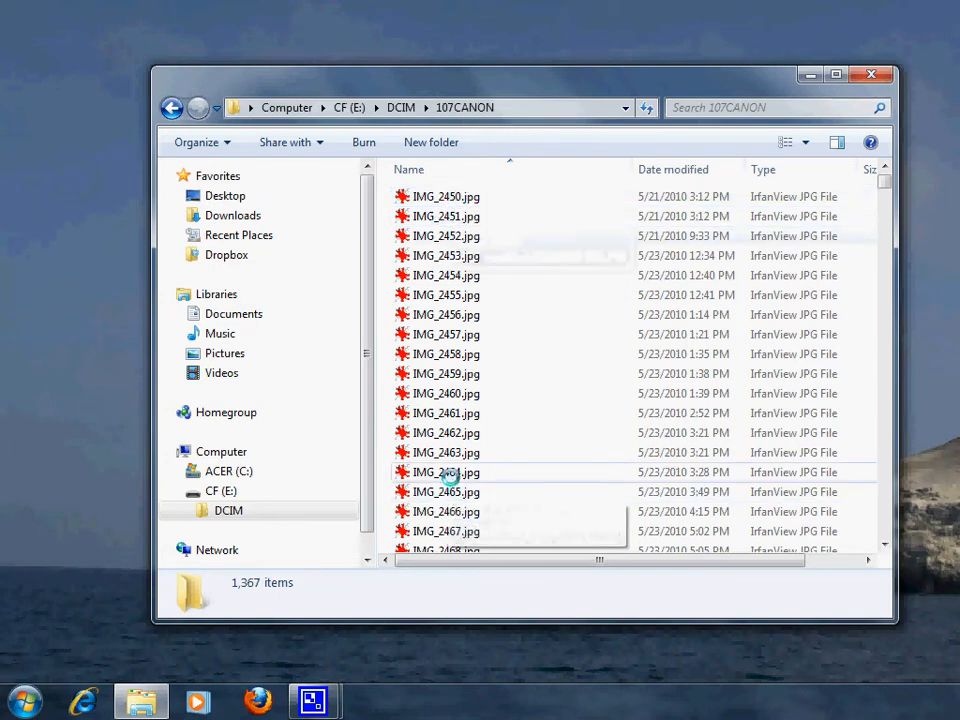
# Select the photos IMG_2450.jpg through IMG_2489.jpg in the 107CANON folder.
pyautogui.scroll(-13, 450, 472)
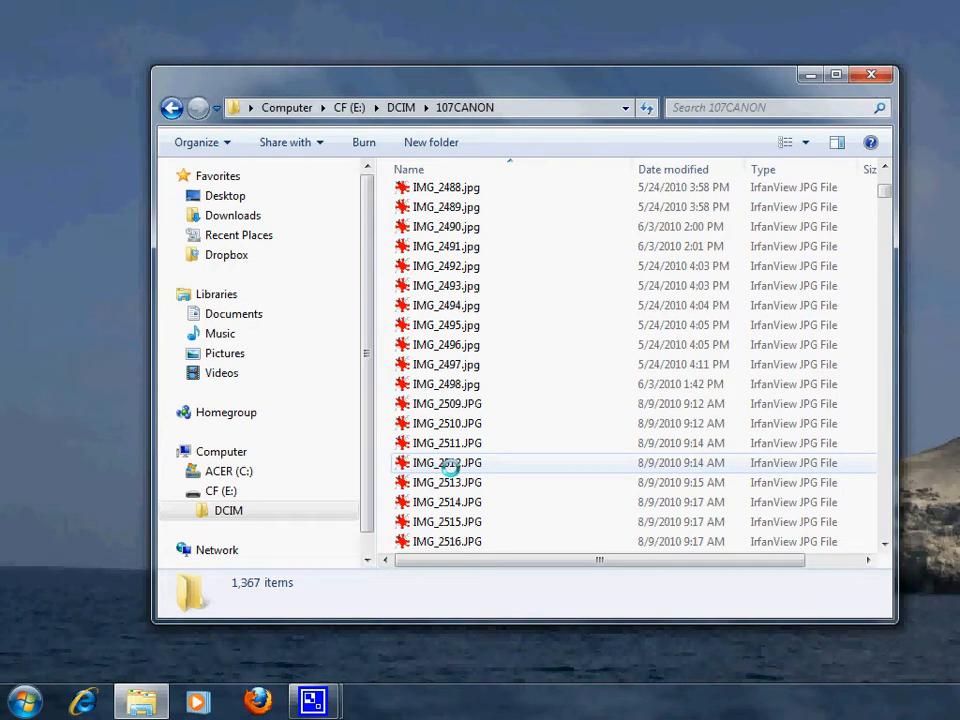
pyautogui.scroll(-9, 450, 464)
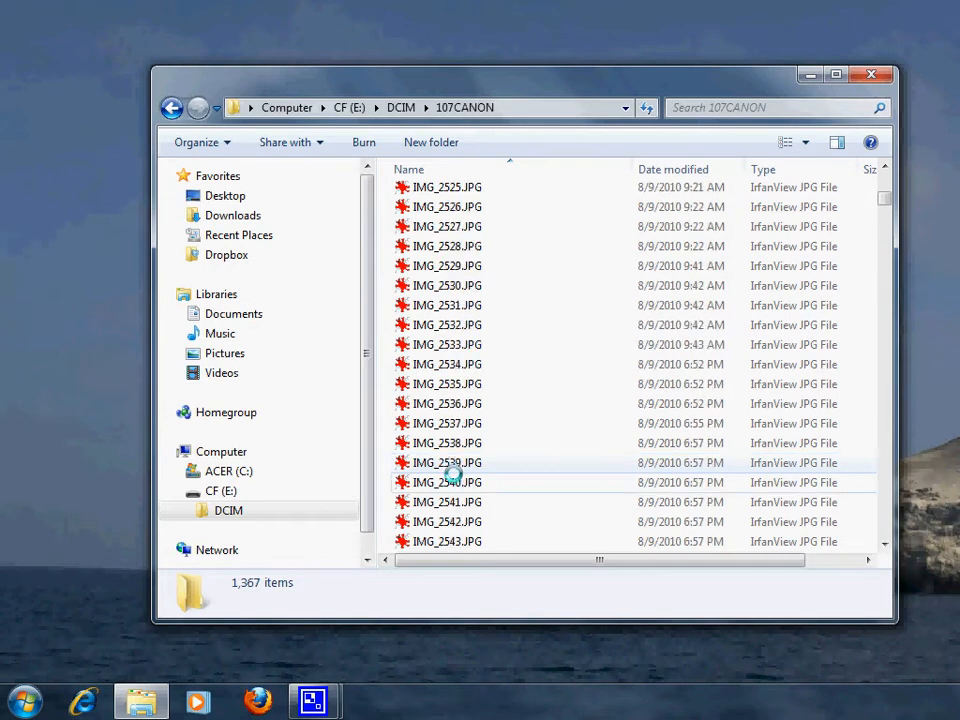
pyautogui.scroll(-8, 461, 465)
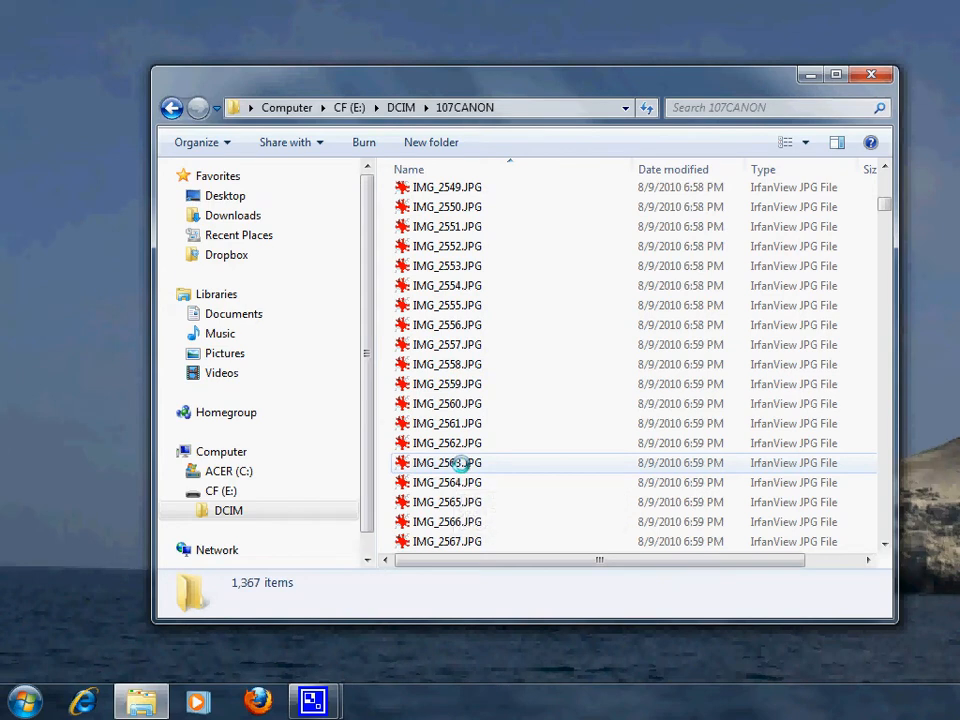
pyautogui.scroll(-5, 455, 465)
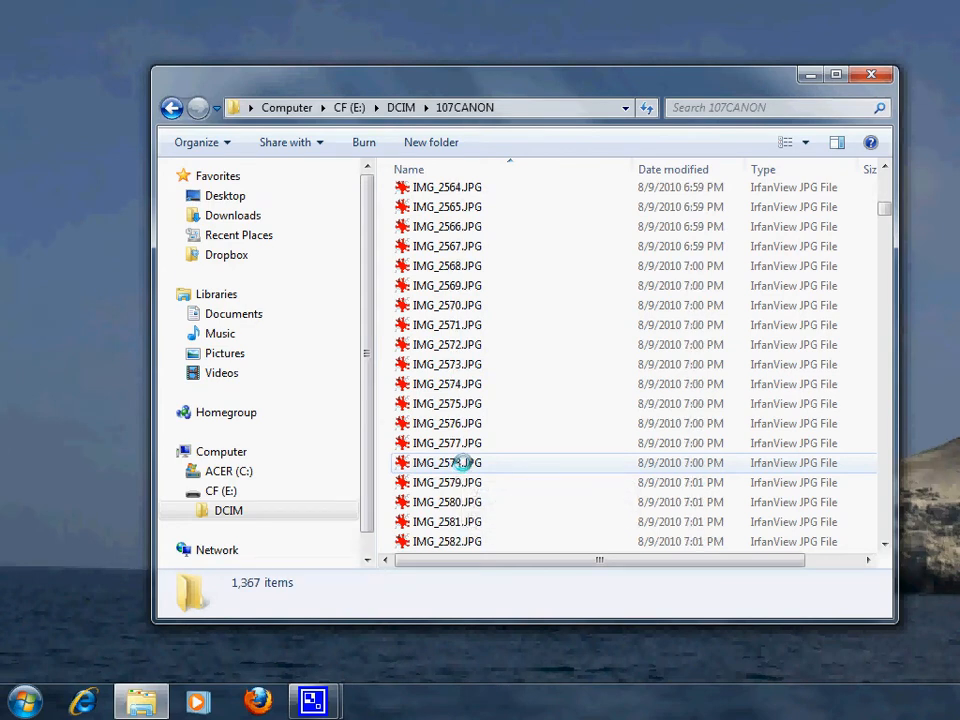
pyautogui.scroll(4, 461, 463)
pyautogui.scroll(18, 461, 463)
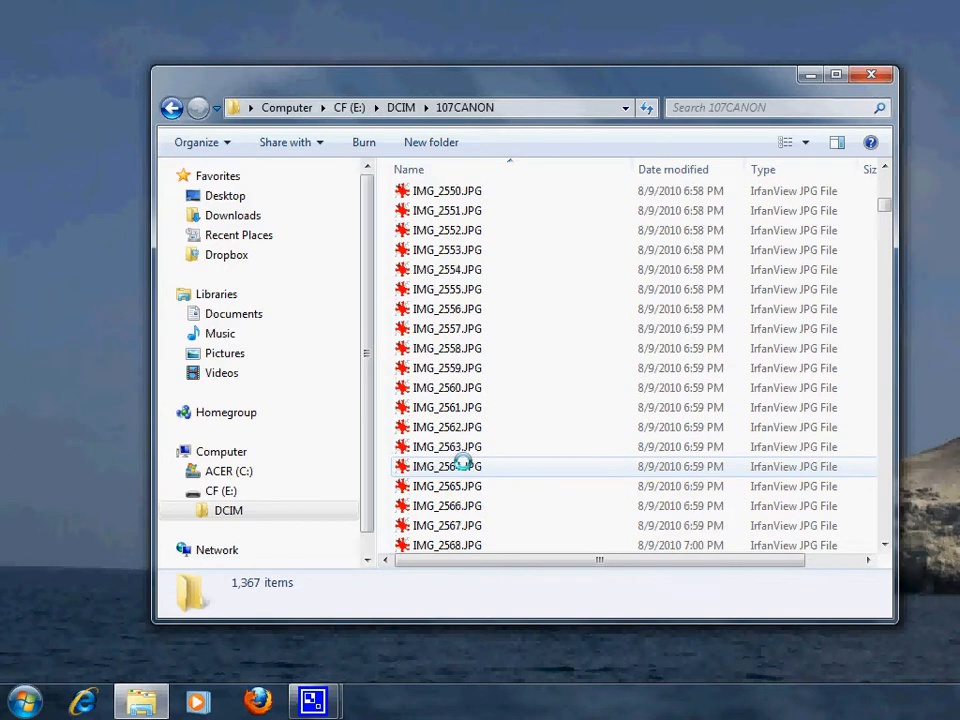
pyautogui.scroll(1, 461, 463)
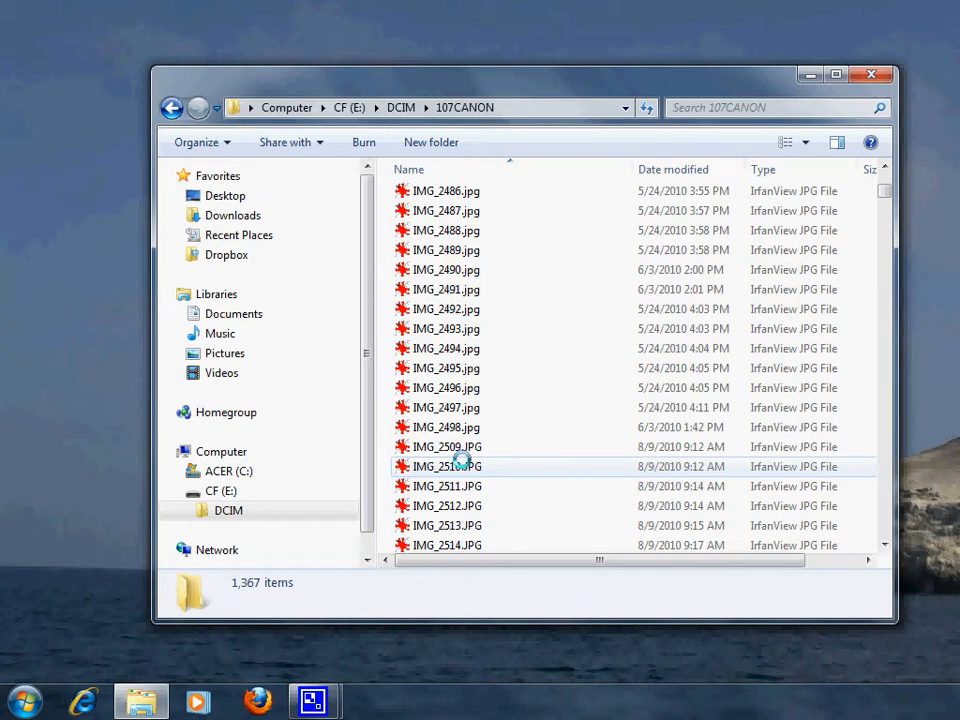
pyautogui.scroll(2, 461, 463)
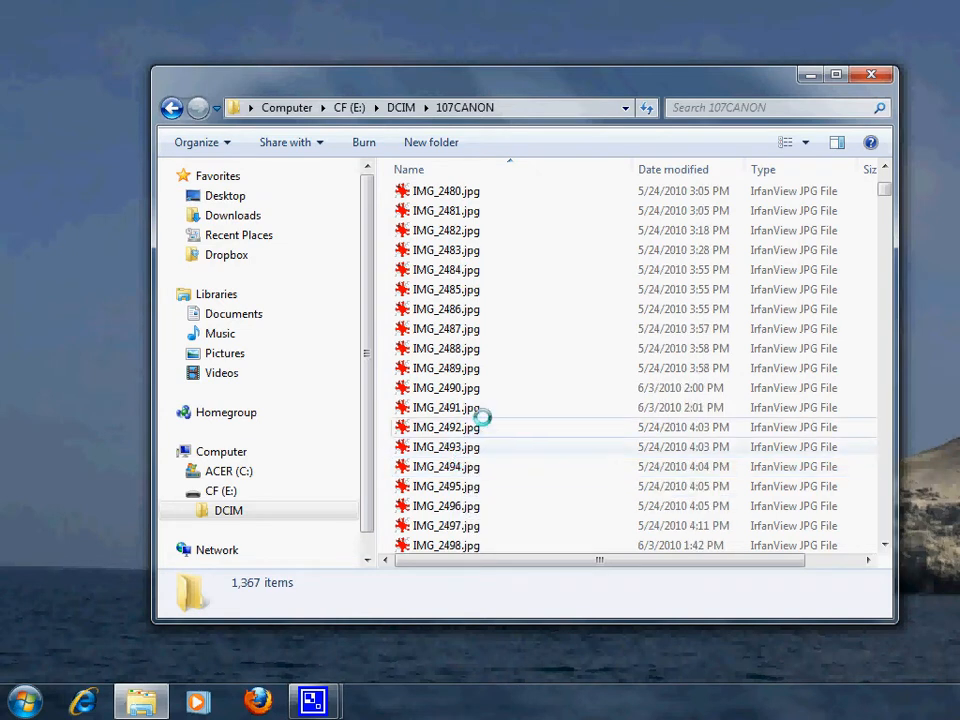
pyautogui.click(461, 368)
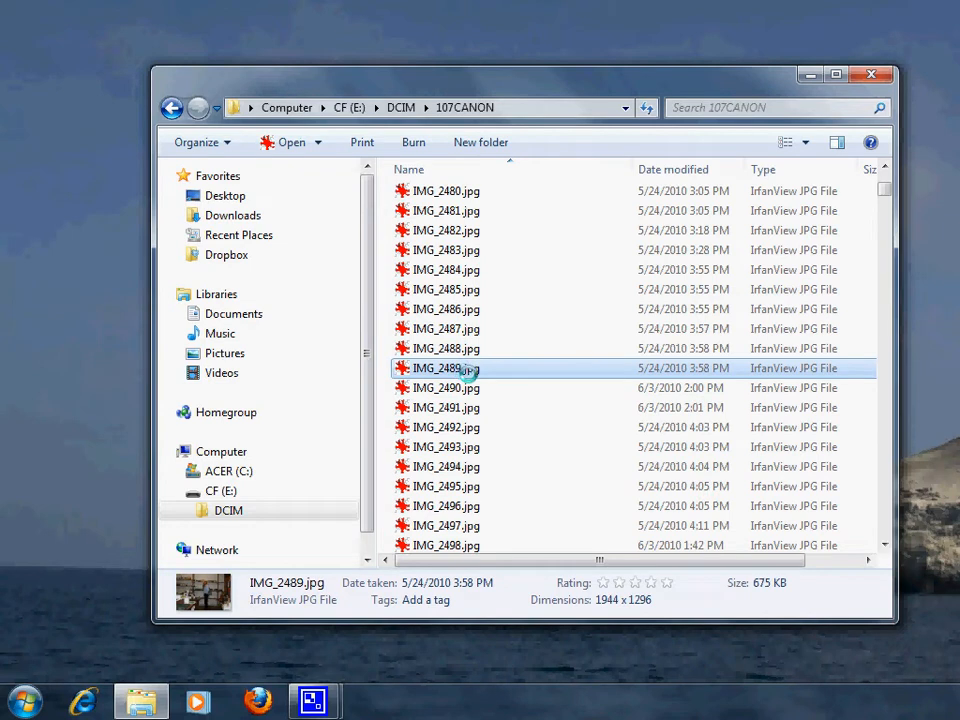
pyautogui.hotkey('shift', 'Up')
pyautogui.hotkey('shift', 'Up')
pyautogui.hotkey('shift', 'Up')
pyautogui.hotkey('shift', 'Up')
pyautogui.hotkey('shift', 'Up')
pyautogui.hotkey('shift', 'Up')
pyautogui.hotkey('shift', 'Up')
pyautogui.hotkey('shift', 'Up')
pyautogui.hotkey('shift', 'Up')
pyautogui.hotkey('shift', 'Up')
pyautogui.hotkey('shift', 'Up')
pyautogui.hotkey('shift', 'Up')
pyautogui.hotkey('shift', 'Up')
pyautogui.hotkey('shift', 'Up')
pyautogui.hotkey('shift', 'Up')
pyautogui.hotkey('shift', 'Up')
pyautogui.hotkey('shift', 'Up')
pyautogui.hotkey('shift', 'Up')
pyautogui.hotkey('shift', 'Up')
pyautogui.hotkey('shift', 'Up')
pyautogui.hotkey('shift', 'Up')
pyautogui.hotkey('shift', 'Up')
pyautogui.hotkey('shift', 'Up')
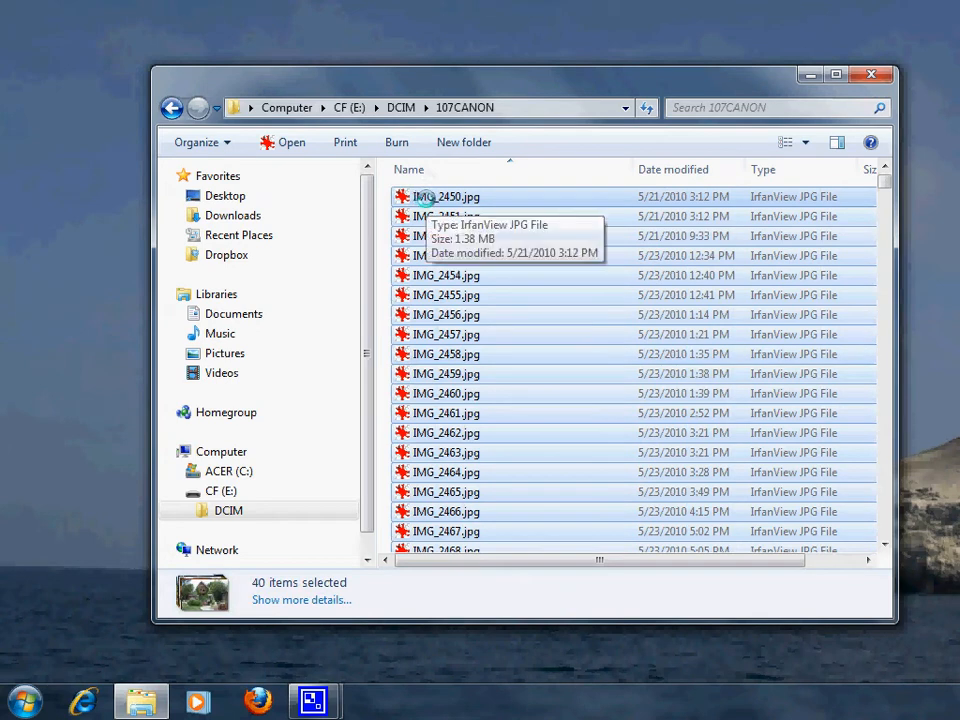
# Copy the selected photos into the Paso Robles folder under My Pictures and open IMG_2450.jpg from there in IrfanView.
pyautogui.moveTo(423, 197); pyautogui.dragTo(262, 451)
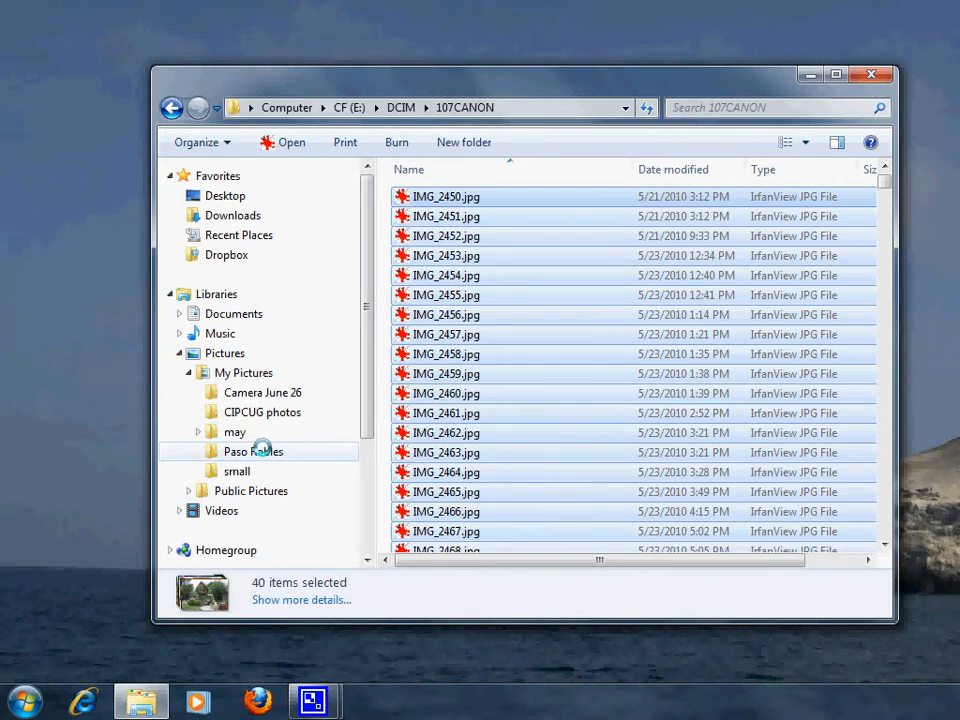
pyautogui.click(258, 451)
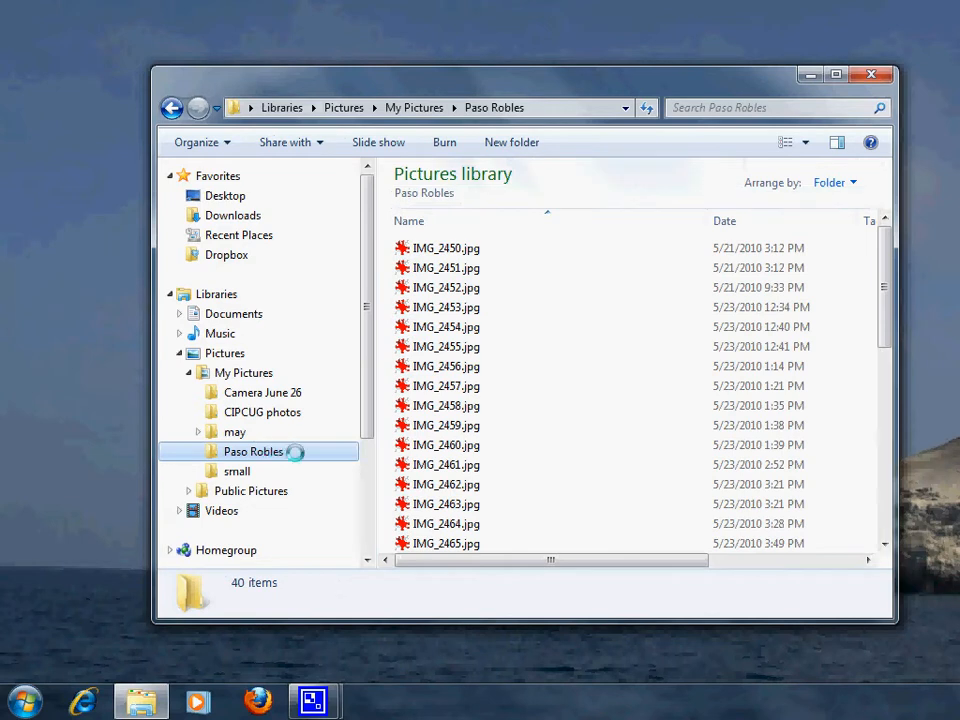
pyautogui.moveTo(542, 81); pyautogui.dragTo(436, 150)
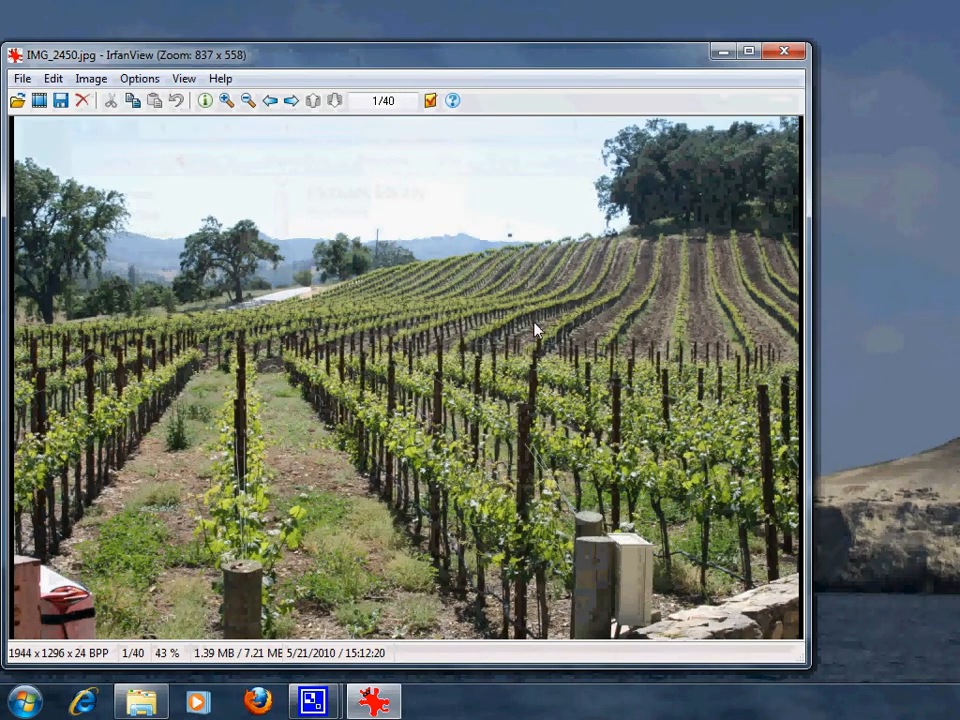
# Add IMG_2475.jpg through IMG_2488.jpg from Paso Robles to the Batch Conversion/Rename input files and sort them by date, ascending.
pyautogui.click(22, 80)
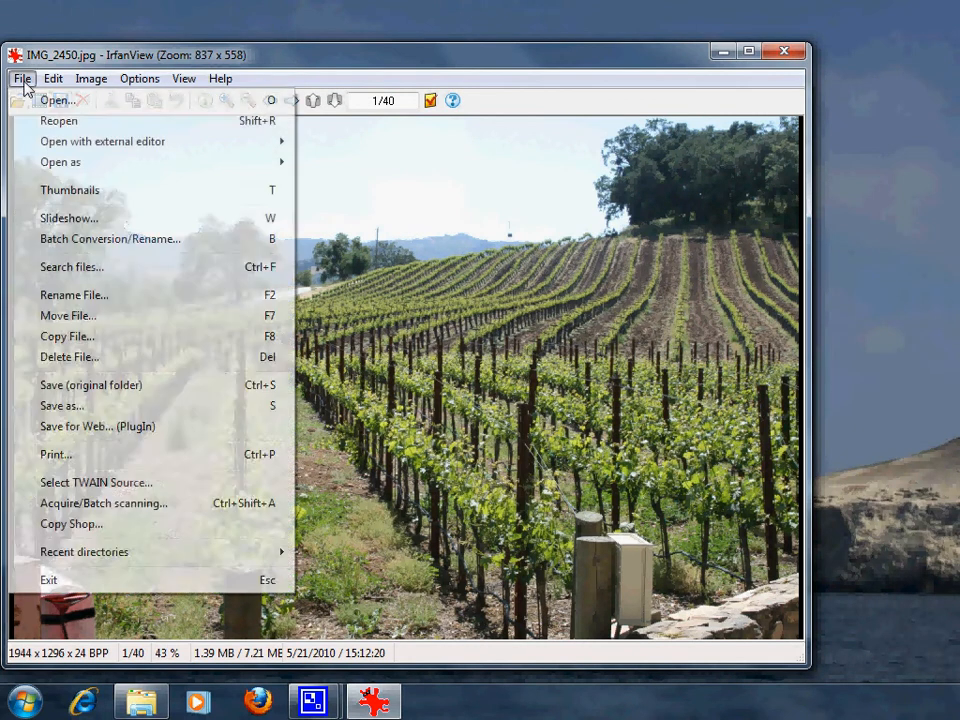
pyautogui.click(118, 240)
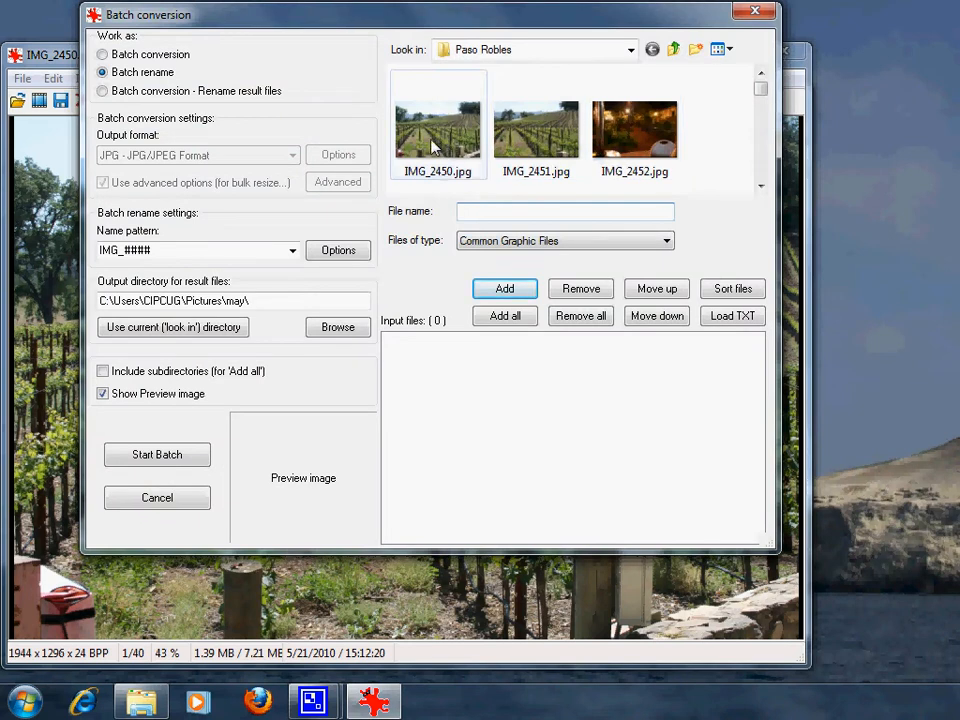
pyautogui.click(760, 187)
pyautogui.click(760, 187)
pyautogui.click(760, 187)
pyautogui.click(760, 187)
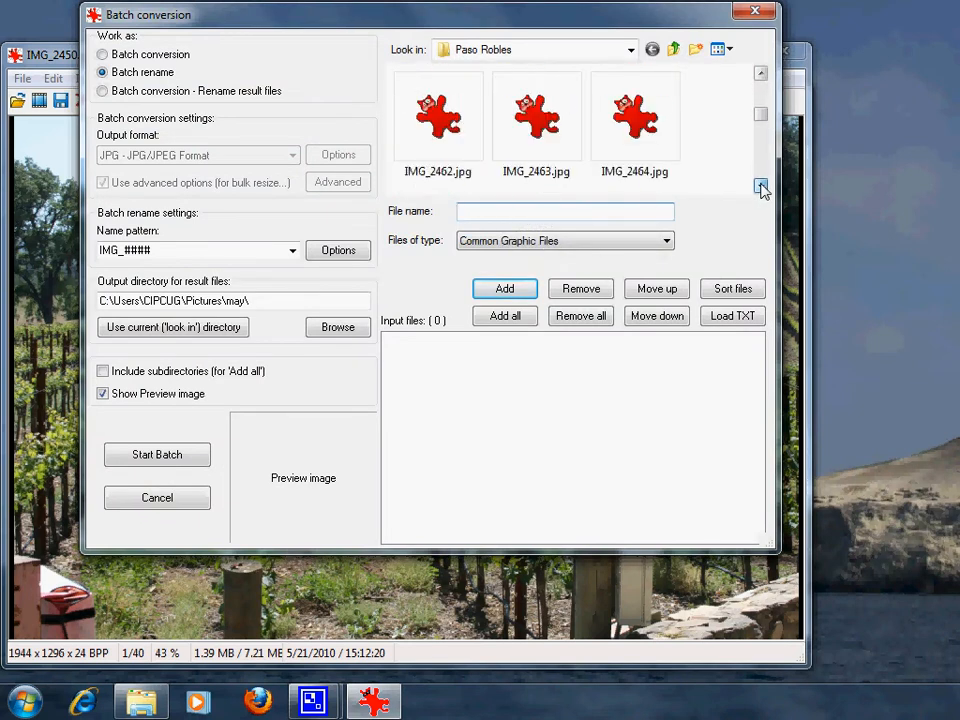
pyautogui.click(760, 187)
pyautogui.click(760, 187)
pyautogui.click(760, 187)
pyautogui.click(760, 187)
pyautogui.click(760, 187)
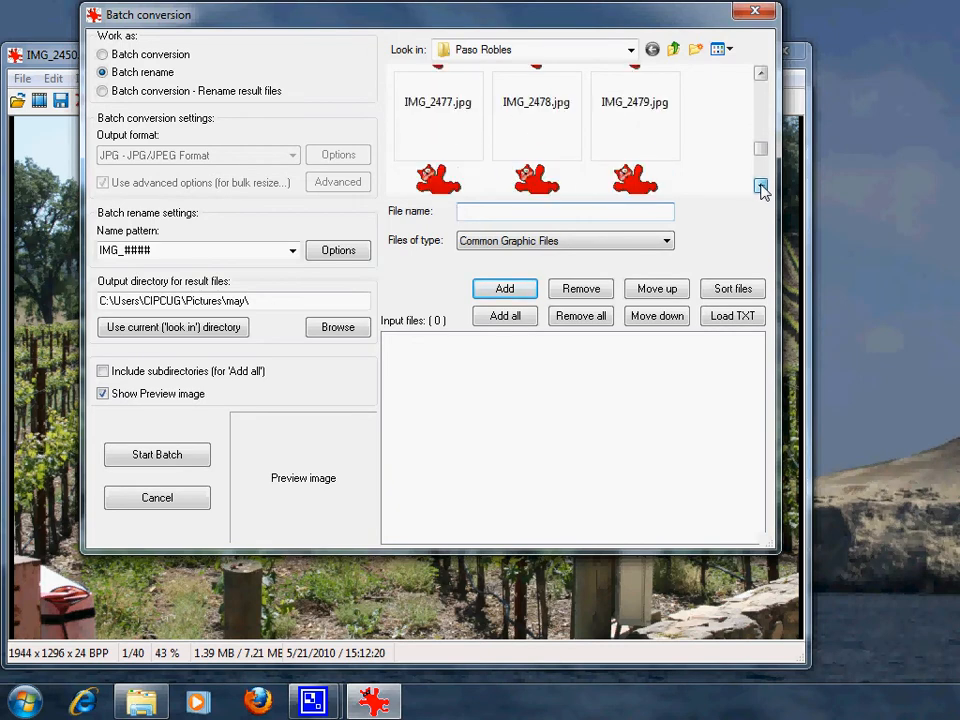
pyautogui.click(761, 73)
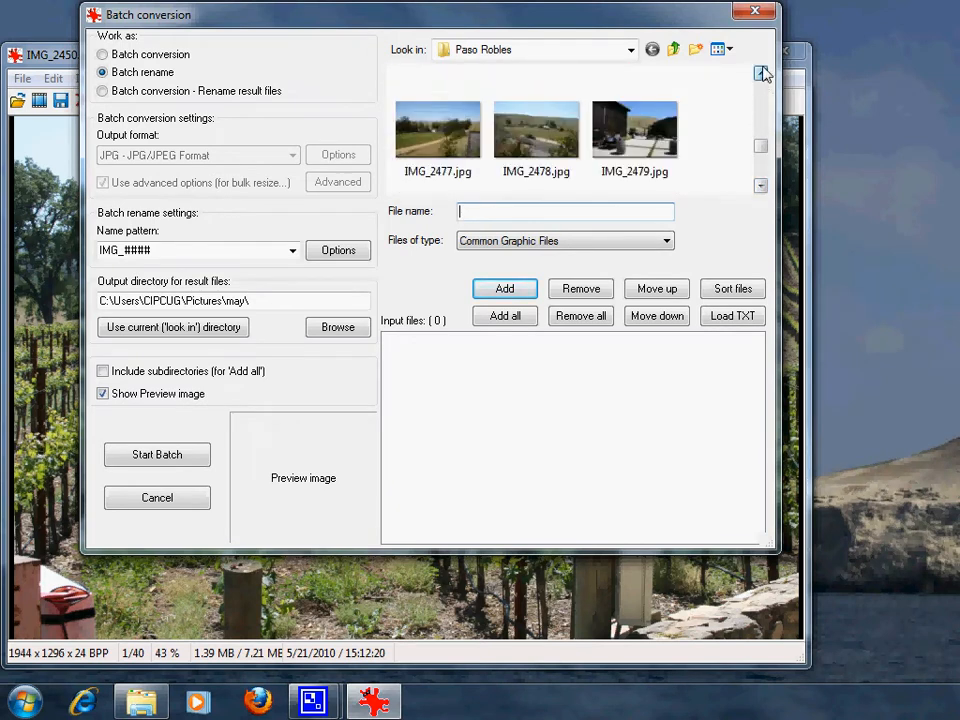
pyautogui.click(761, 73)
pyautogui.click(761, 187)
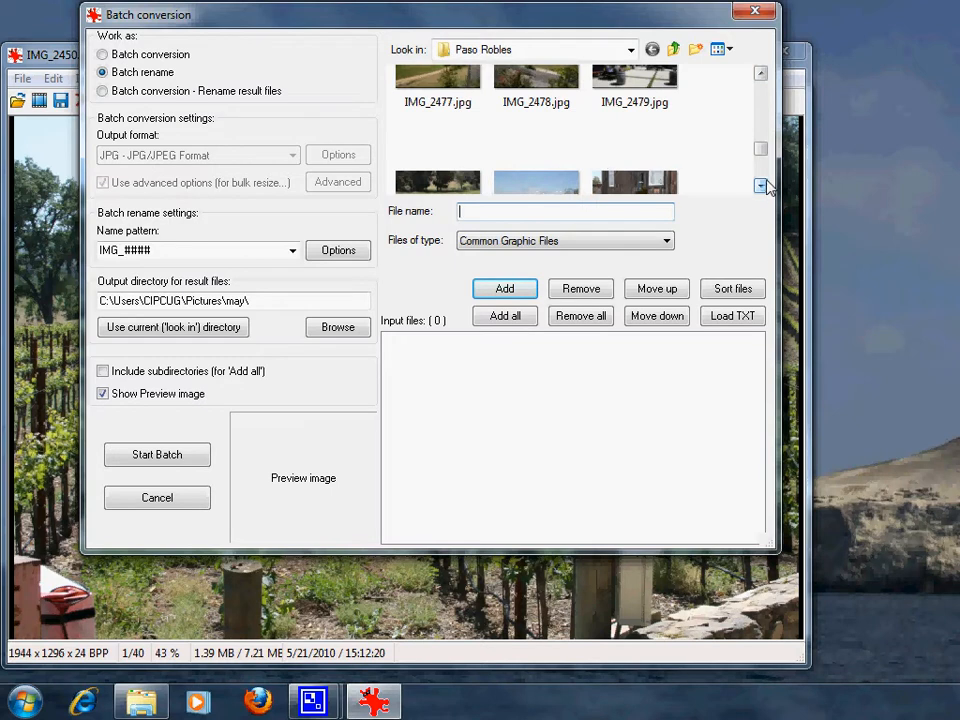
pyautogui.click(761, 73)
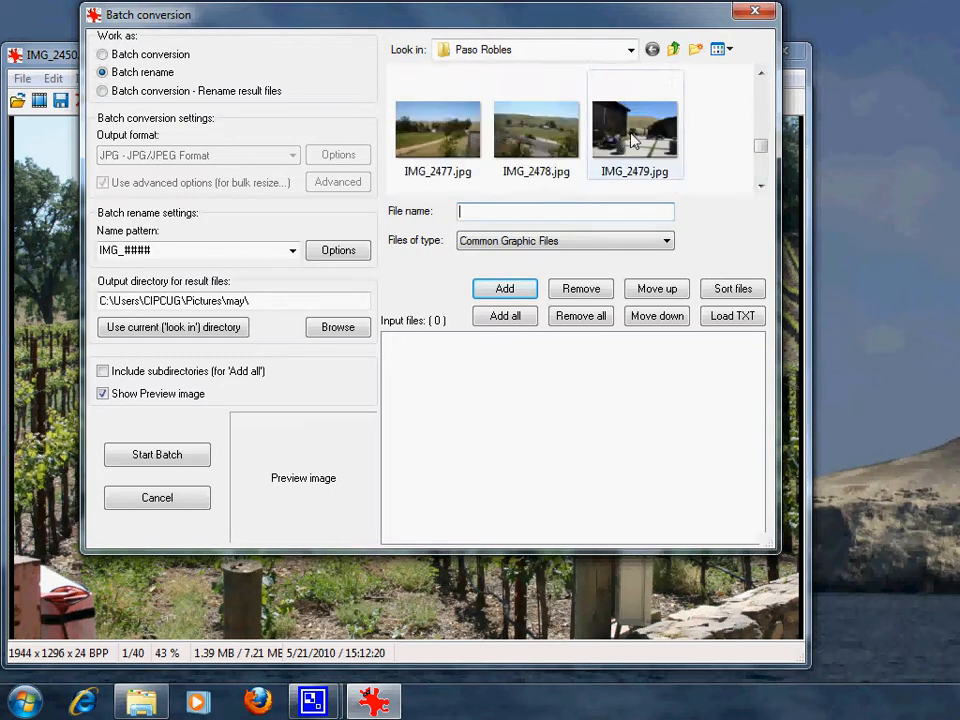
pyautogui.click(761, 74)
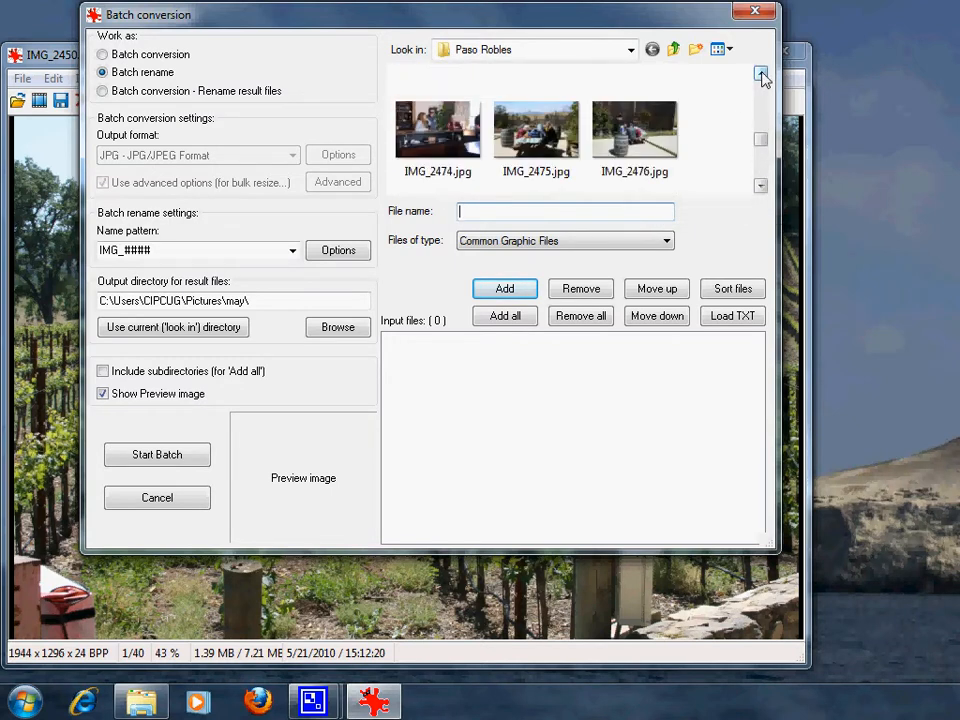
pyautogui.click(549, 142)
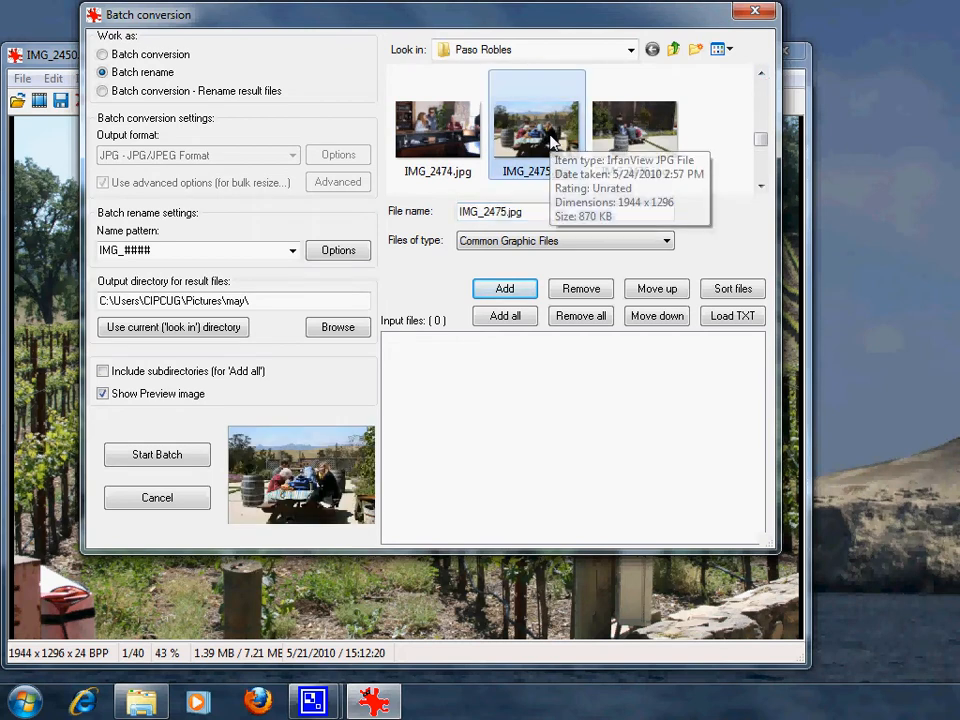
pyautogui.hotkey('shift', 'Down')
pyautogui.hotkey('shift', 'Down')
pyautogui.hotkey('shift', 'Down')
pyautogui.hotkey('shift', 'Down')
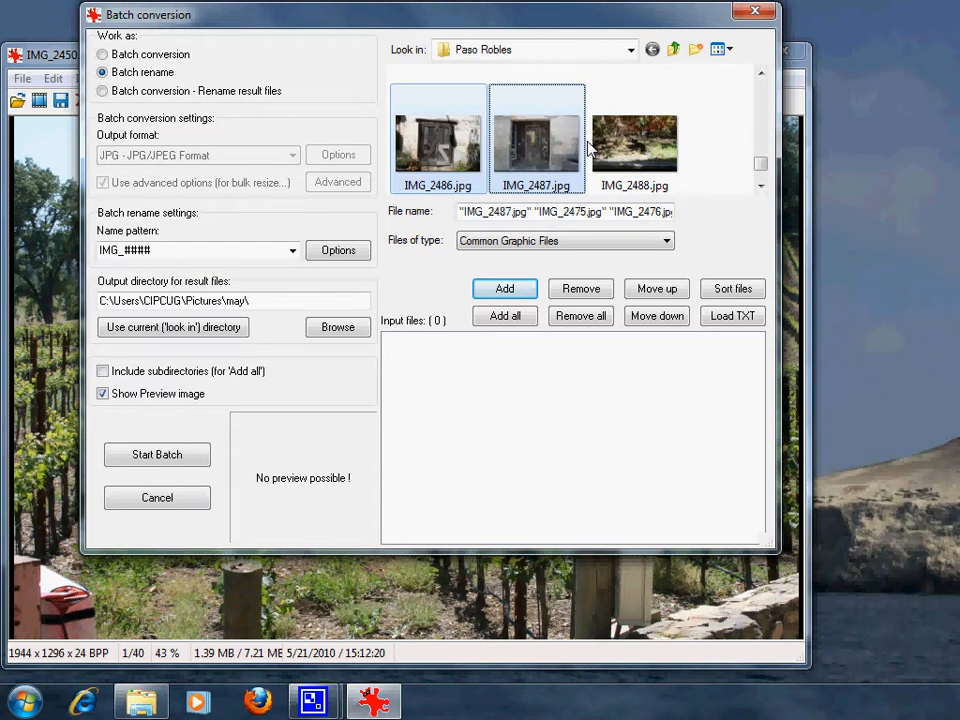
pyautogui.keyDown('shift'); pyautogui.click(598, 146); pyautogui.keyUp('shift')
pyautogui.click(530, 291)
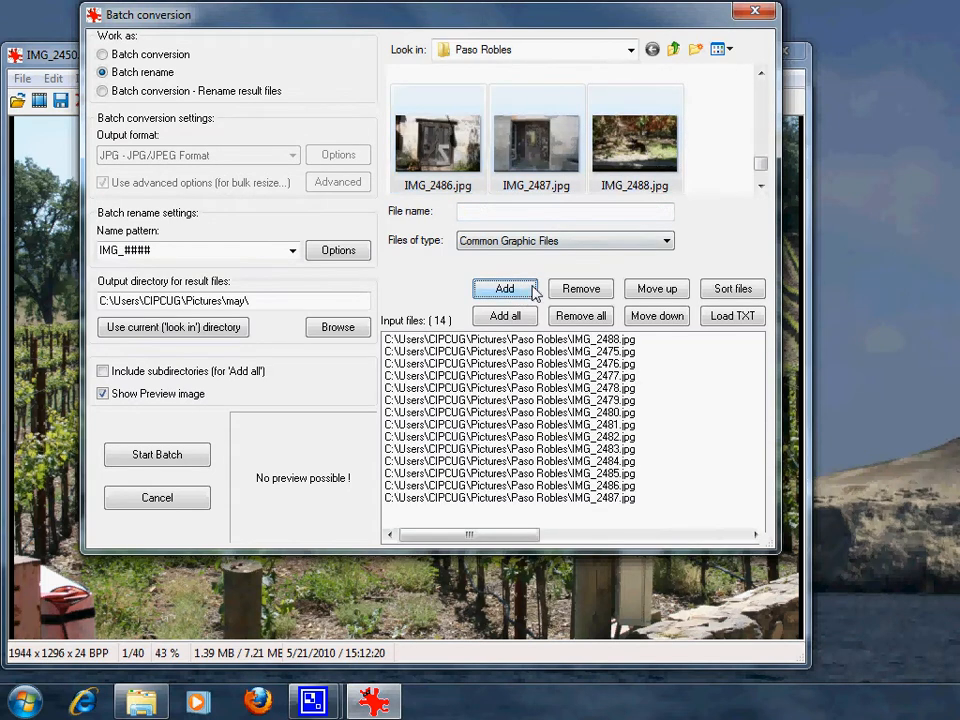
pyautogui.click(733, 289)
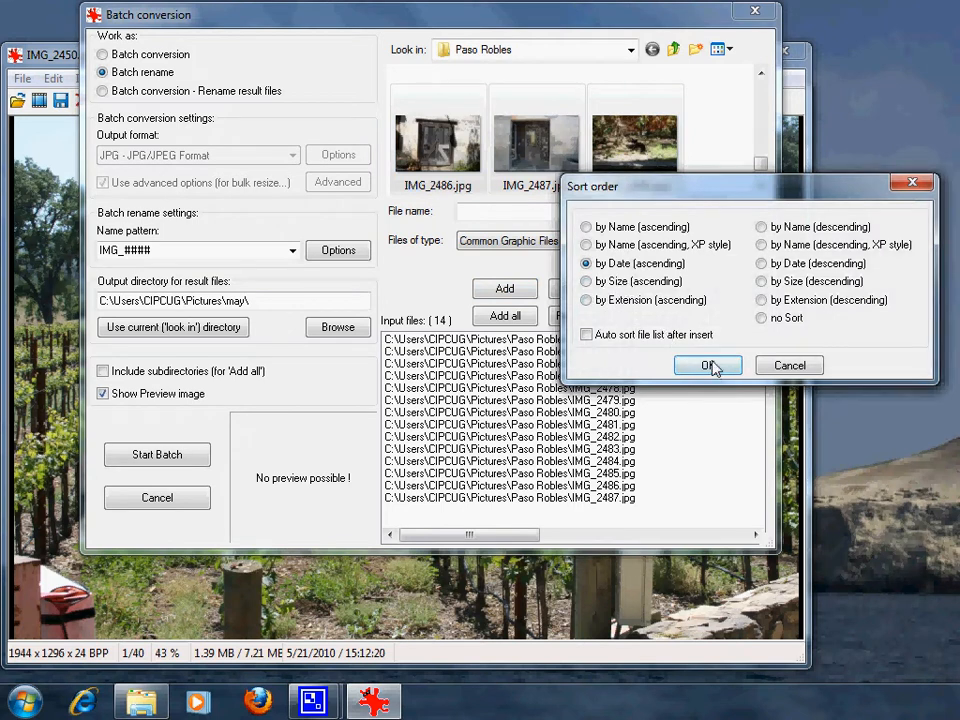
pyautogui.click(708, 365)
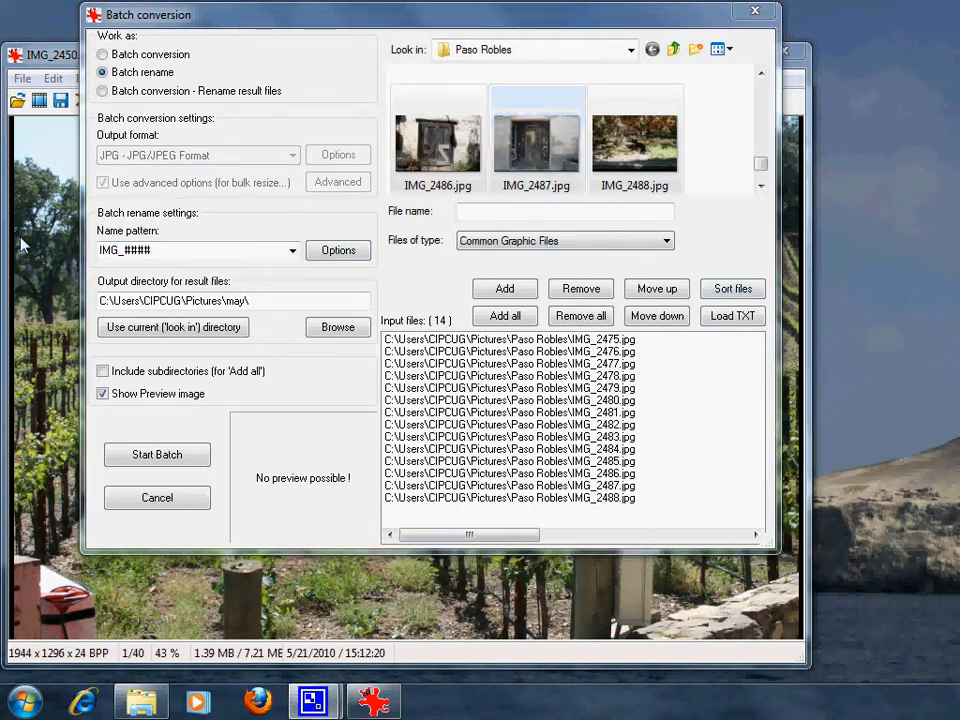
# Set the batch rename name pattern to "Harmony ##" and use the current Paso Robles folder as the output directory.
pyautogui.doubleClick(119, 249)
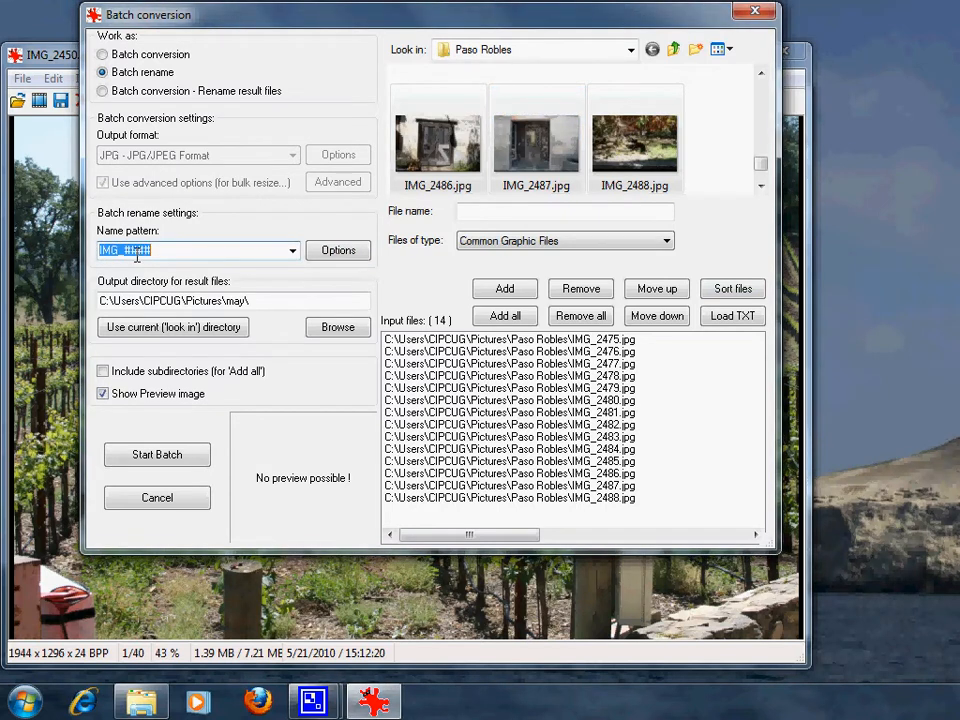
pyautogui.write('Harmony')
pyautogui.click(213, 328)
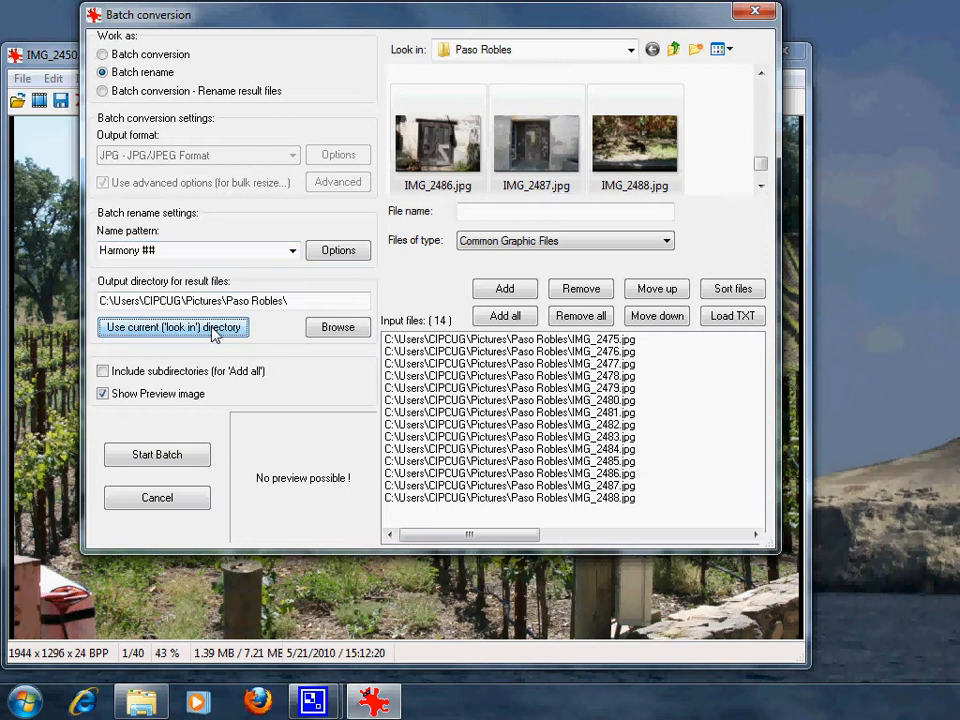
# Run the batch rename on the listed photos and close its report.
pyautogui.click(171, 454)
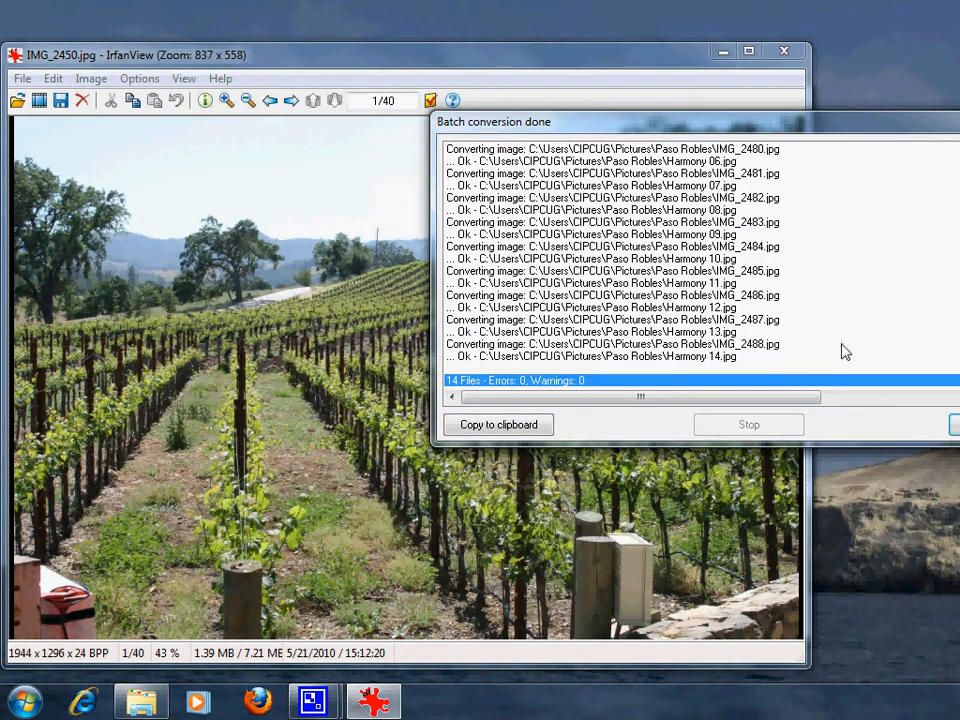
pyautogui.moveTo(744, 129); pyautogui.dragTo(392, 191)
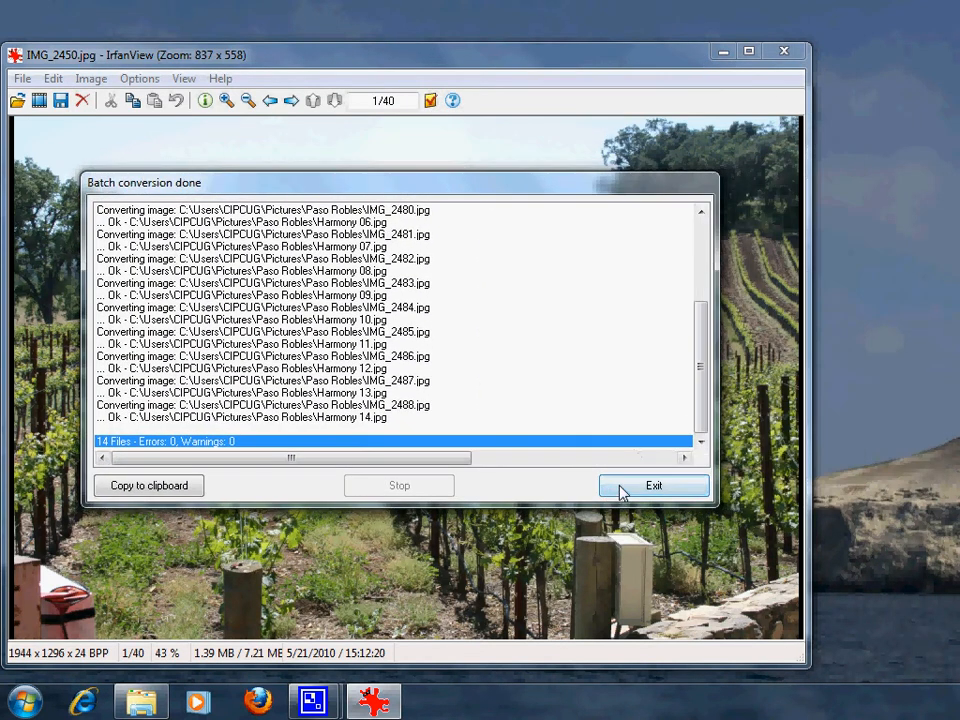
pyautogui.click(624, 488)
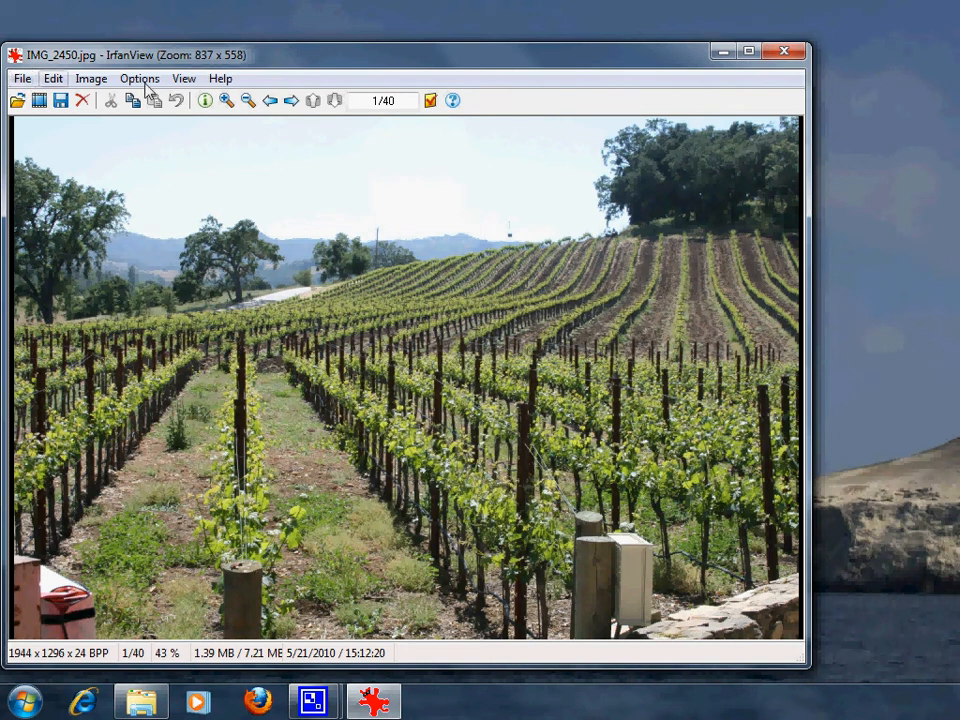
# Browse forward through the folder's photos from IMG_2450.jpg to IMG_2453.jpg.
pyautogui.click(291, 101)
pyautogui.click(291, 101)
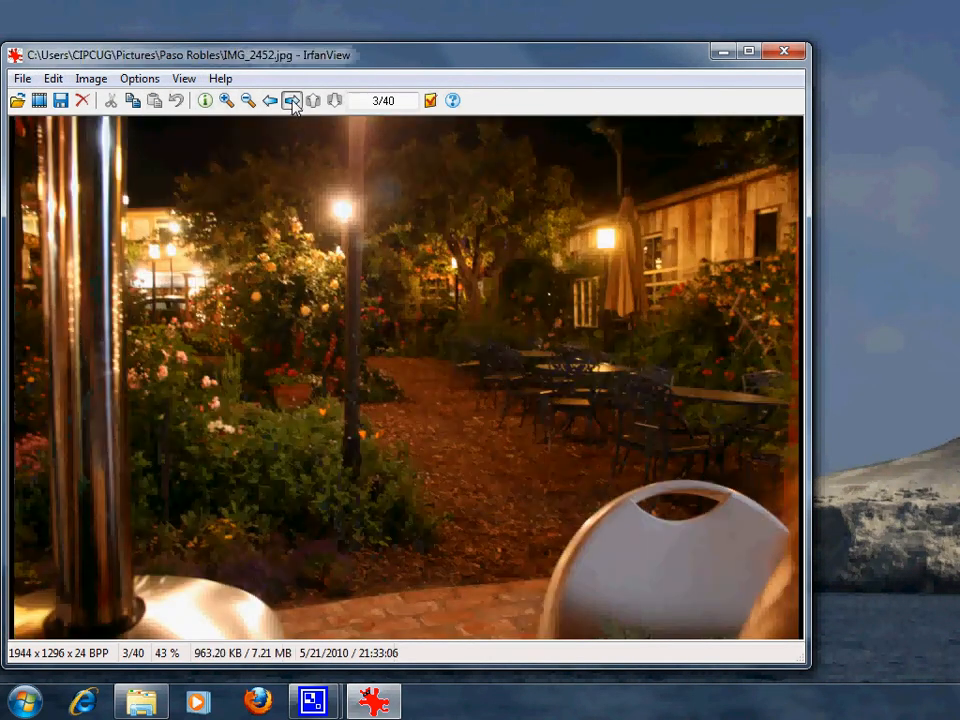
pyautogui.click(291, 101)
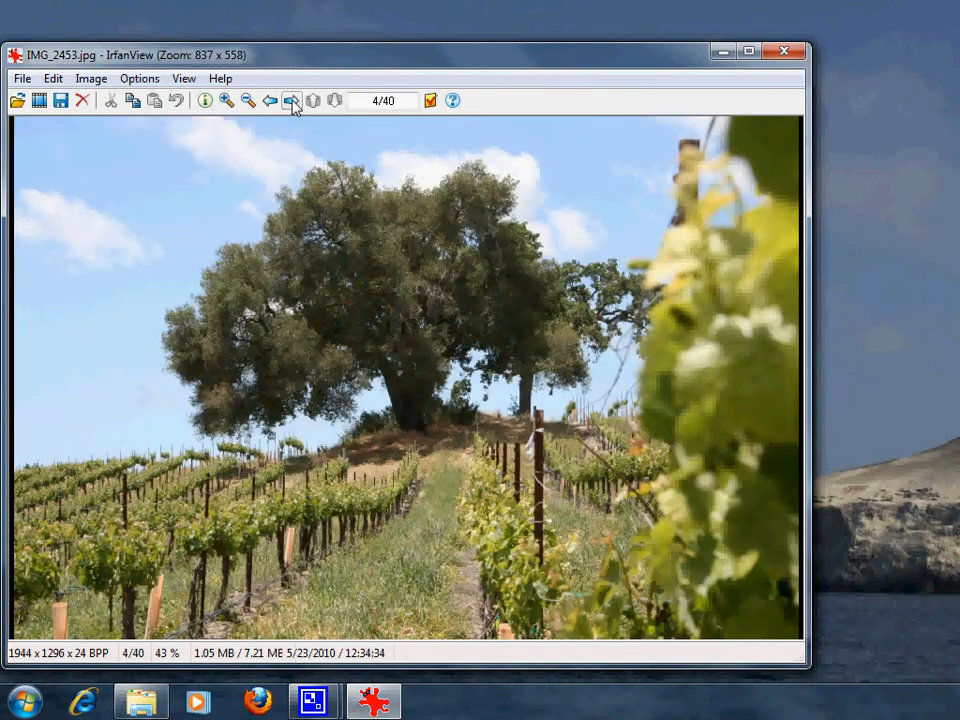
# Zoom IMG_2453.jpg in to 92% and examine the left part of the large oak tree.
pyautogui.click(226, 100)
pyautogui.click(226, 100)
pyautogui.click(226, 100)
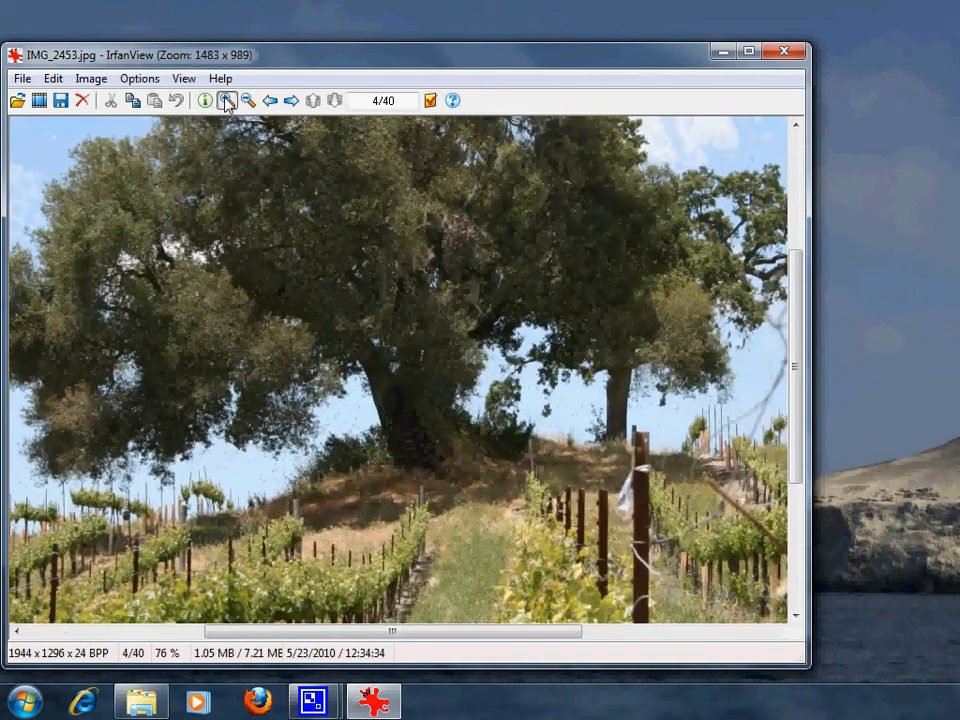
pyautogui.click(226, 100)
pyautogui.moveTo(322, 632); pyautogui.dragTo(126, 622)
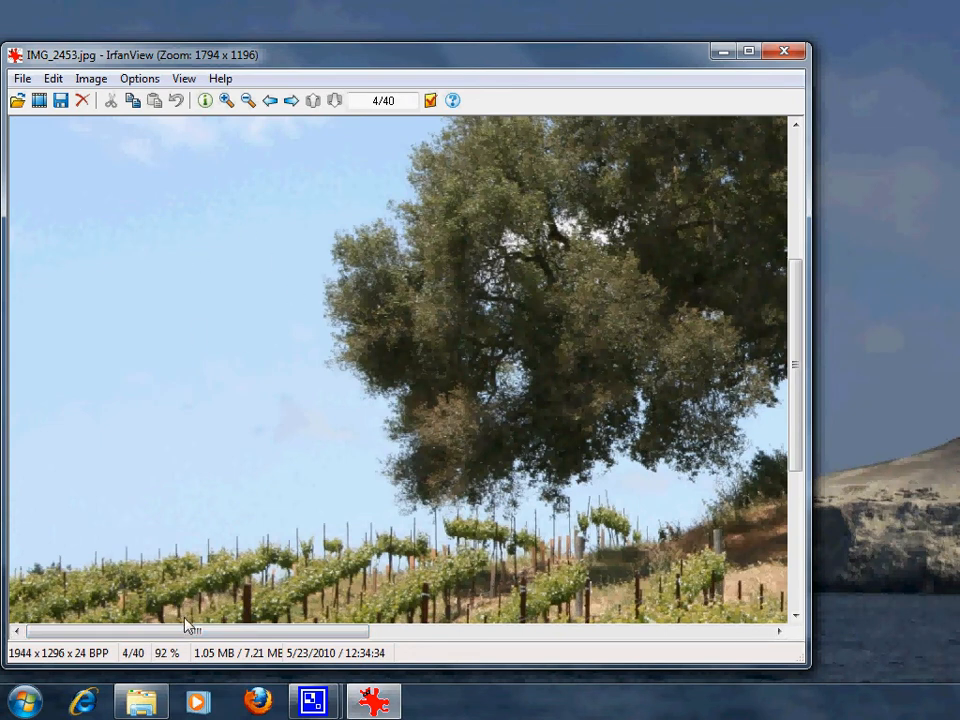
pyautogui.moveTo(185, 625); pyautogui.dragTo(245, 632)
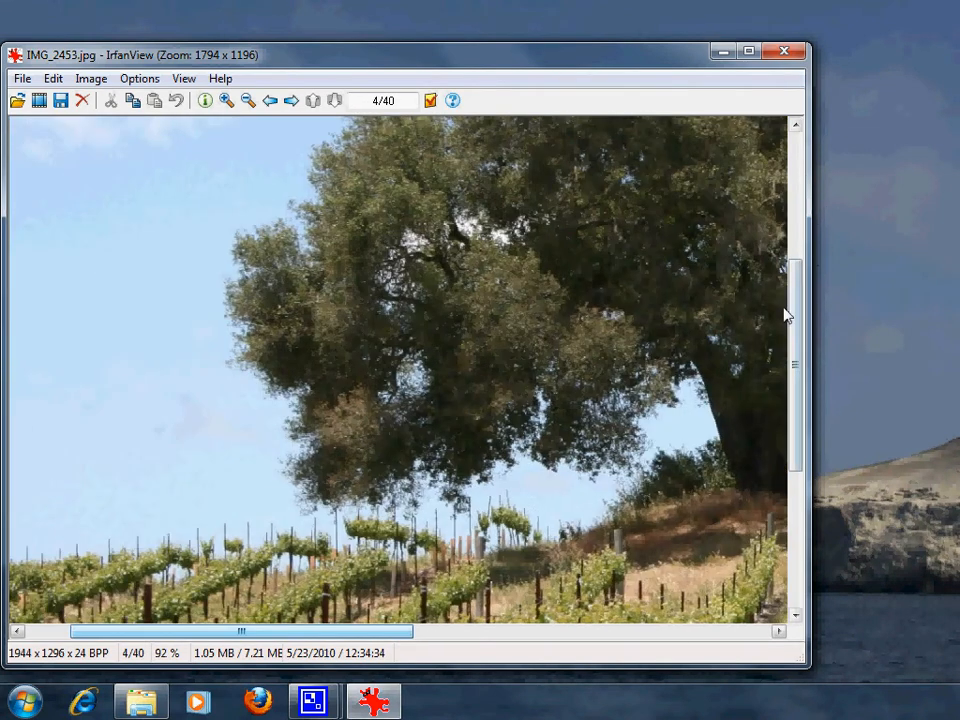
# Examine the top of the oak tree and the sky beside it in the zoomed IMG_2453.jpg.
pyautogui.moveTo(784, 311); pyautogui.dragTo(768, 156)
pyautogui.moveTo(795, 284); pyautogui.dragTo(795, 164)
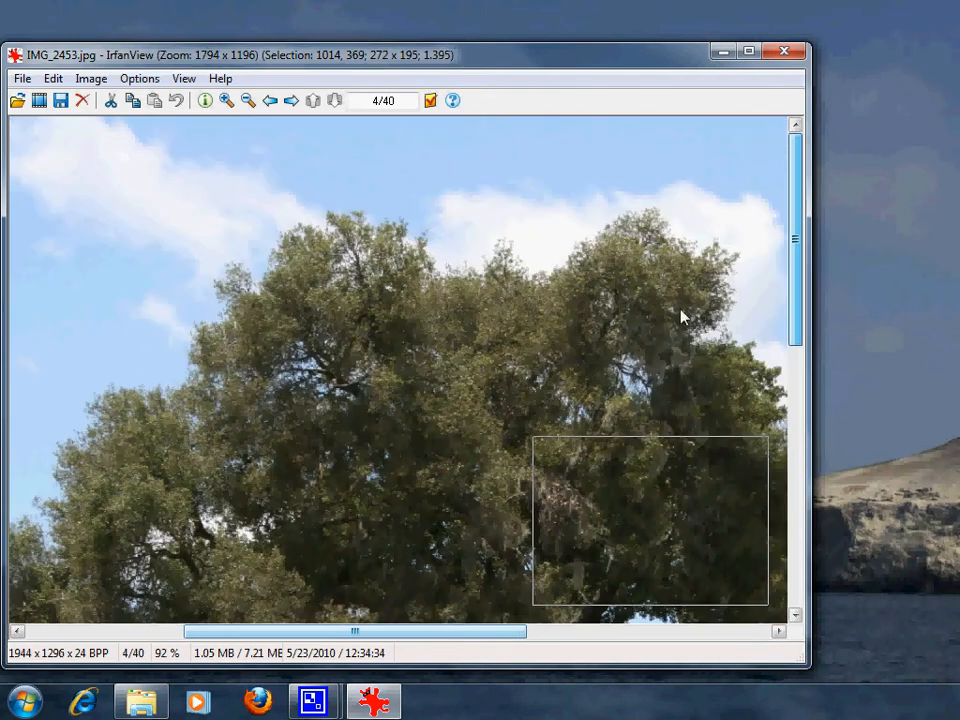
pyautogui.moveTo(405, 634); pyautogui.dragTo(171, 657)
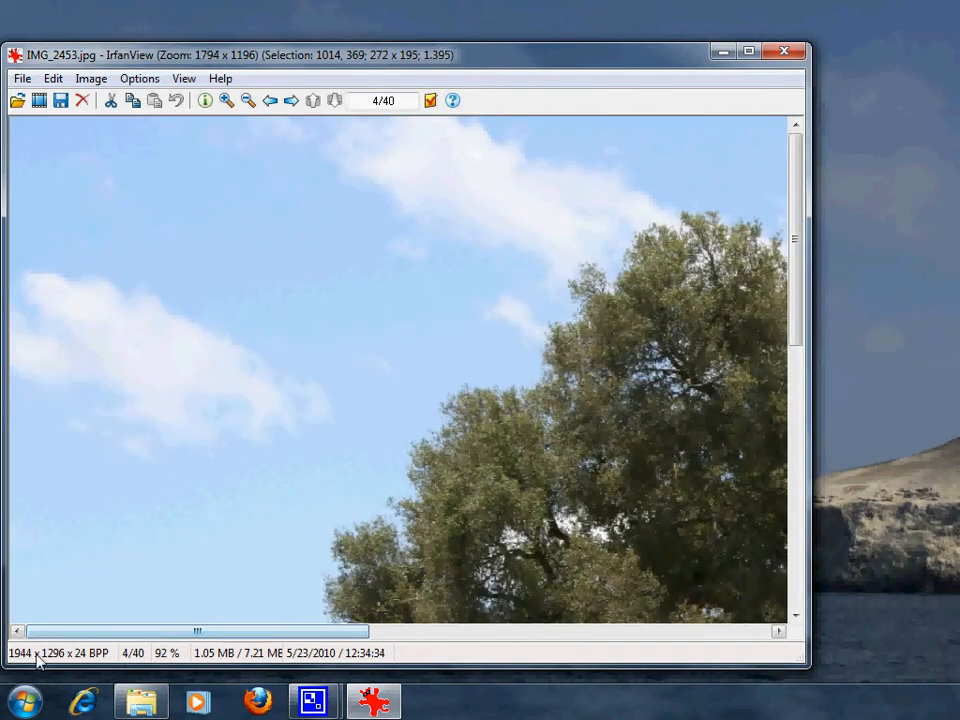
# Open the batch conversion/rename dialog and set it to work as Batch conversion.
pyautogui.click(23, 80)
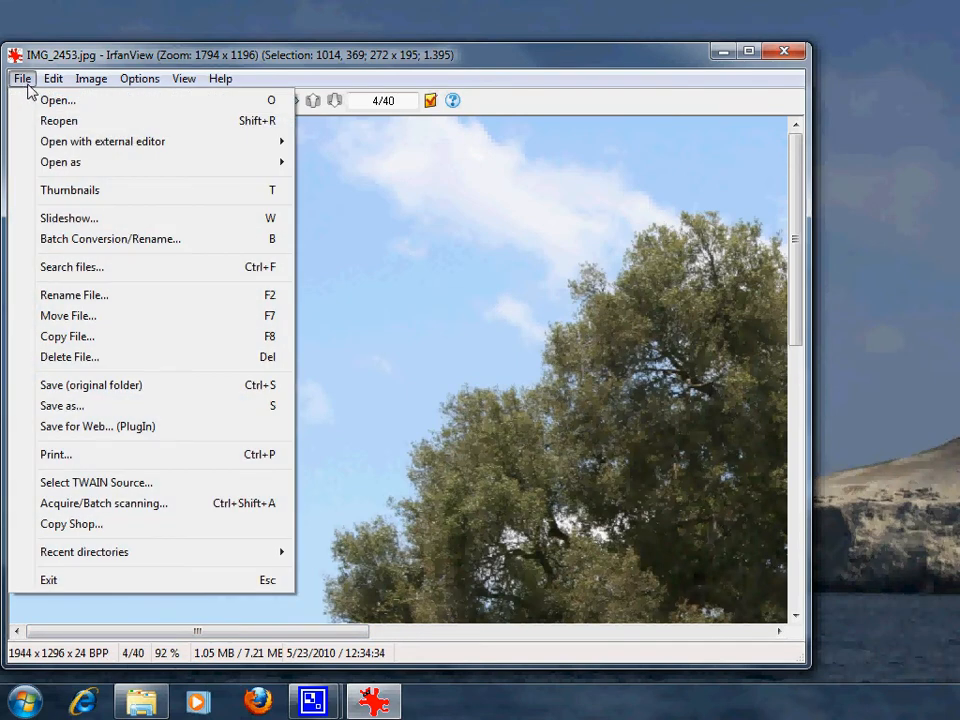
pyautogui.click(80, 239)
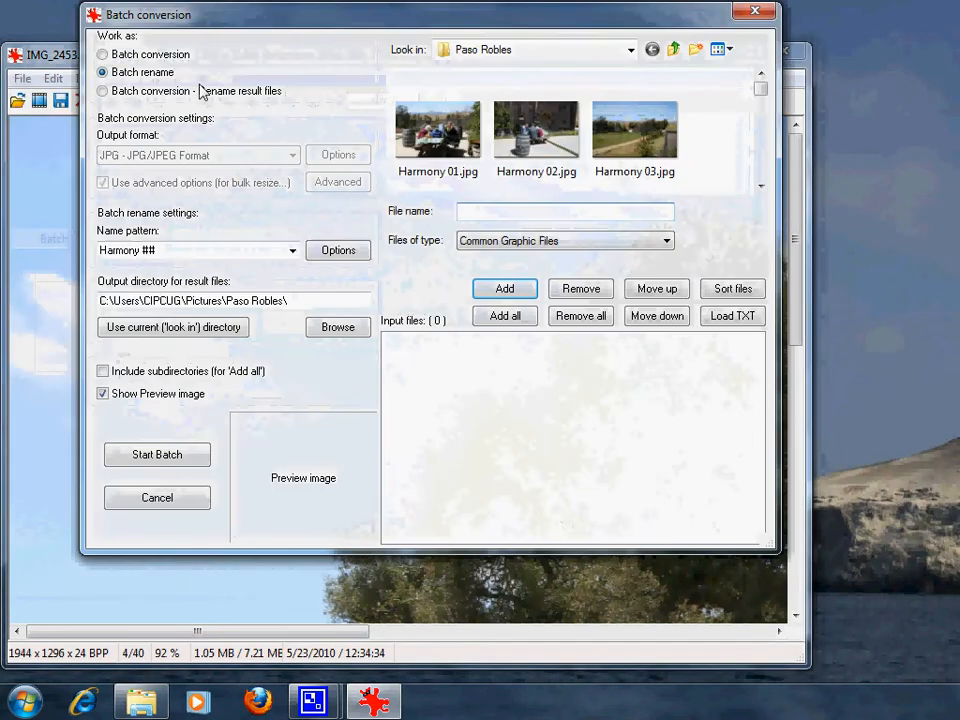
pyautogui.click(103, 55)
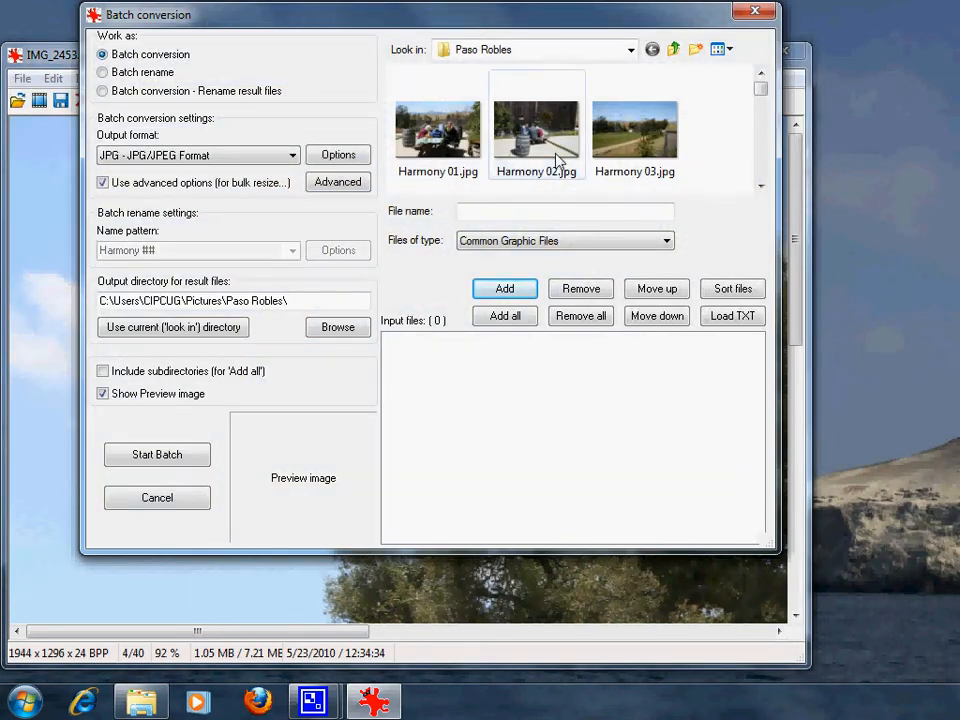
# Add Harmony 01.jpg through Harmony 14.jpg to the input files and sort the list in ascending name order.
pyautogui.click(433, 143)
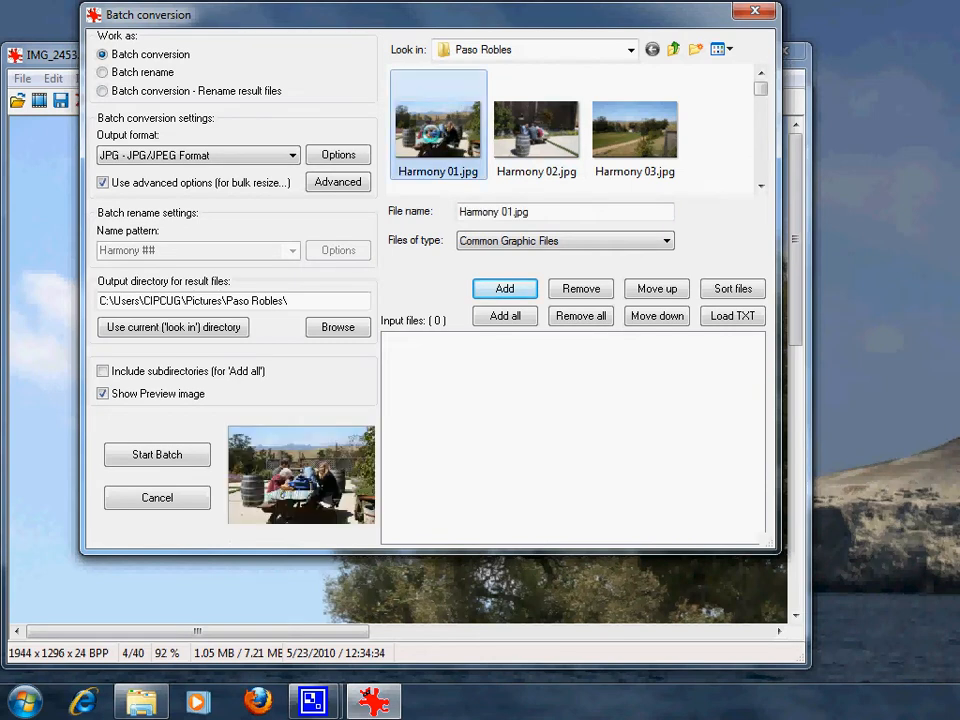
pyautogui.hotkey('shift', 'Down')
pyautogui.hotkey('shift', 'Down')
pyautogui.hotkey('shift', 'Down')
pyautogui.hotkey('shift', 'Down')
pyautogui.hotkey('shift', 'Down')
pyautogui.hotkey('shift', 'Down')
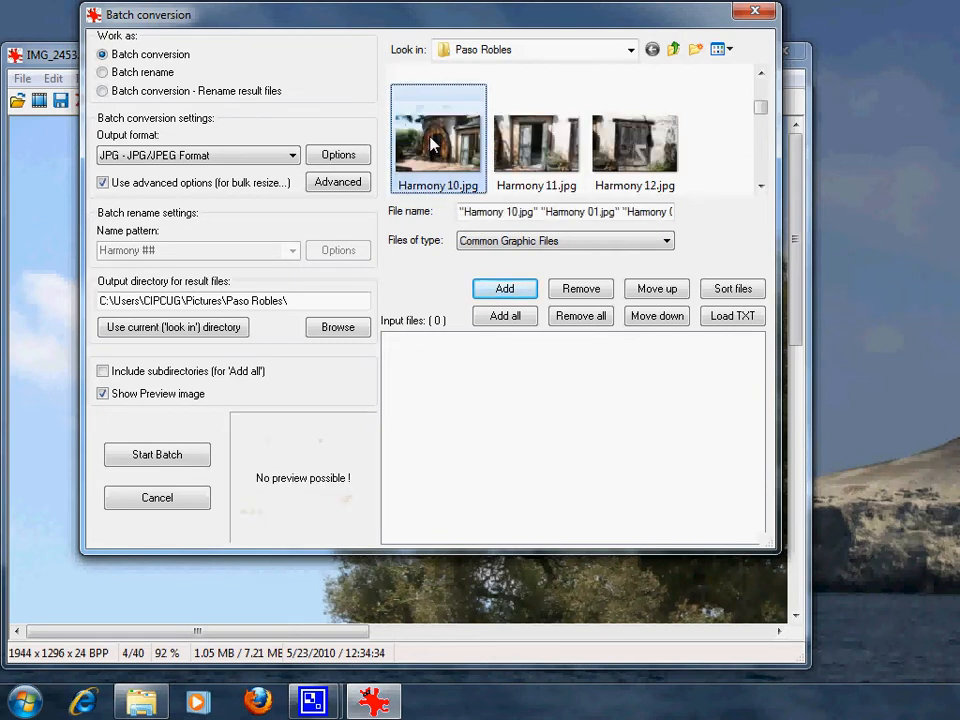
pyautogui.hotkey('shift', 'Up')
pyautogui.hotkey('shift', 'Up')
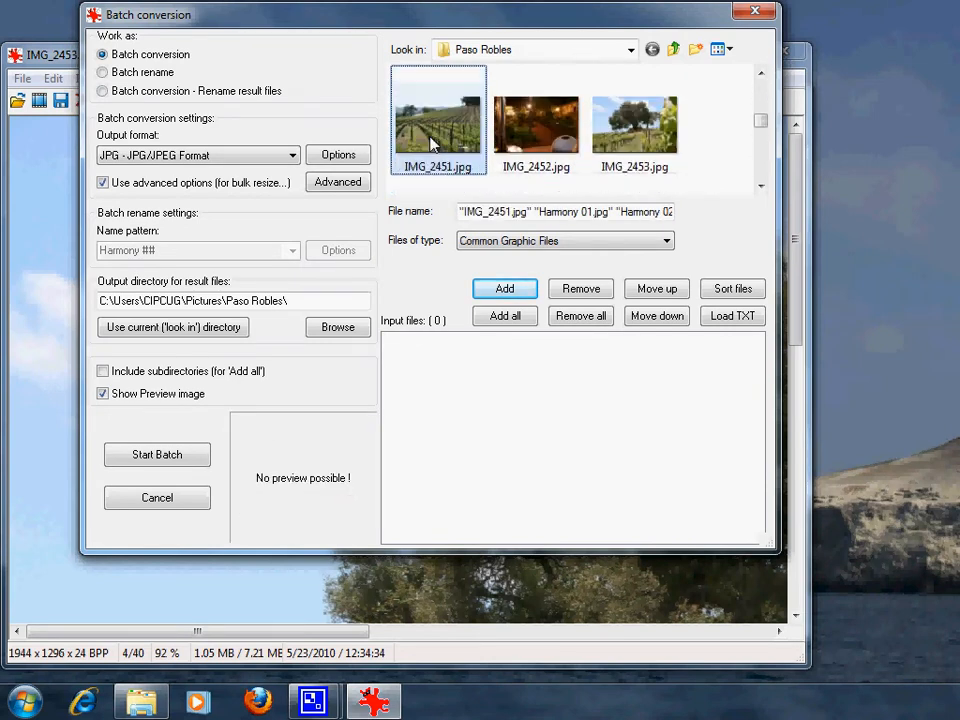
pyautogui.hotkey('shift', 'Right')
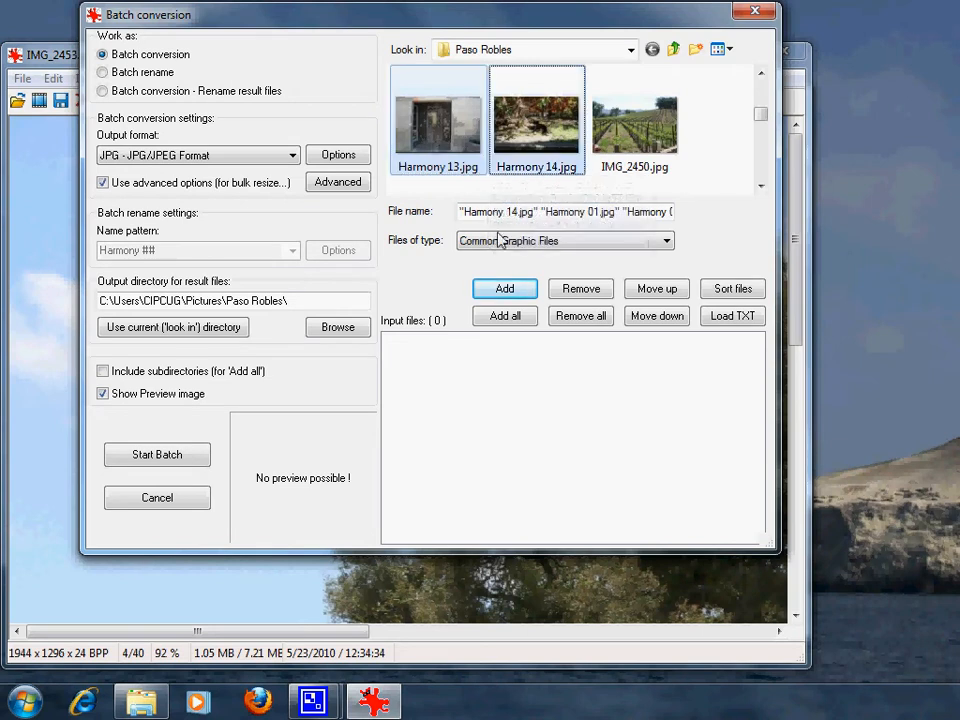
pyautogui.click(505, 289)
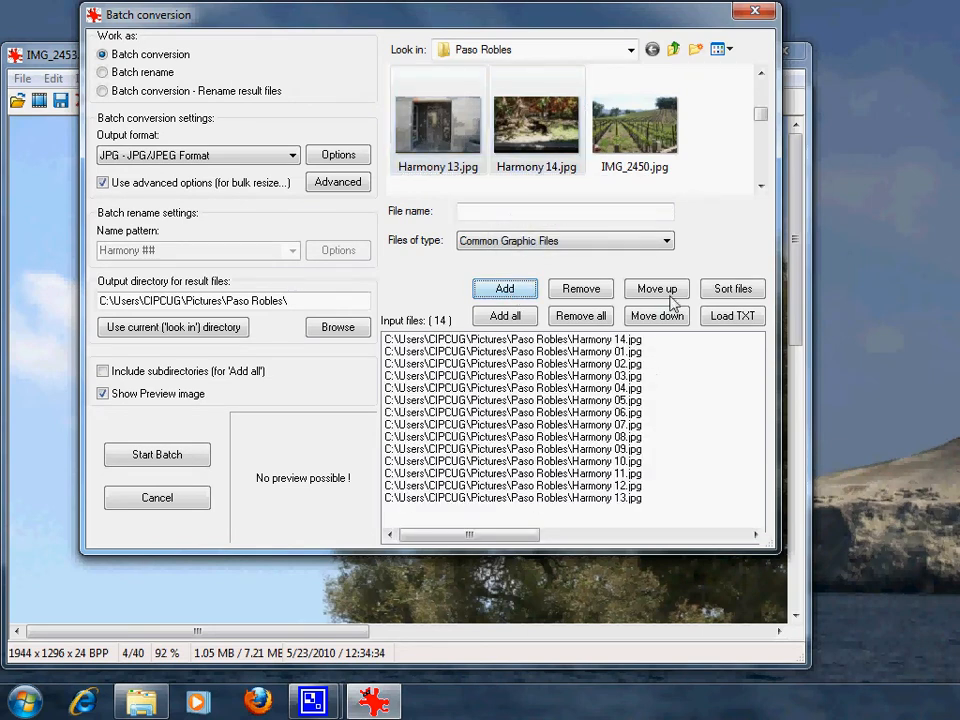
pyautogui.click(733, 289)
pyautogui.click(710, 370)
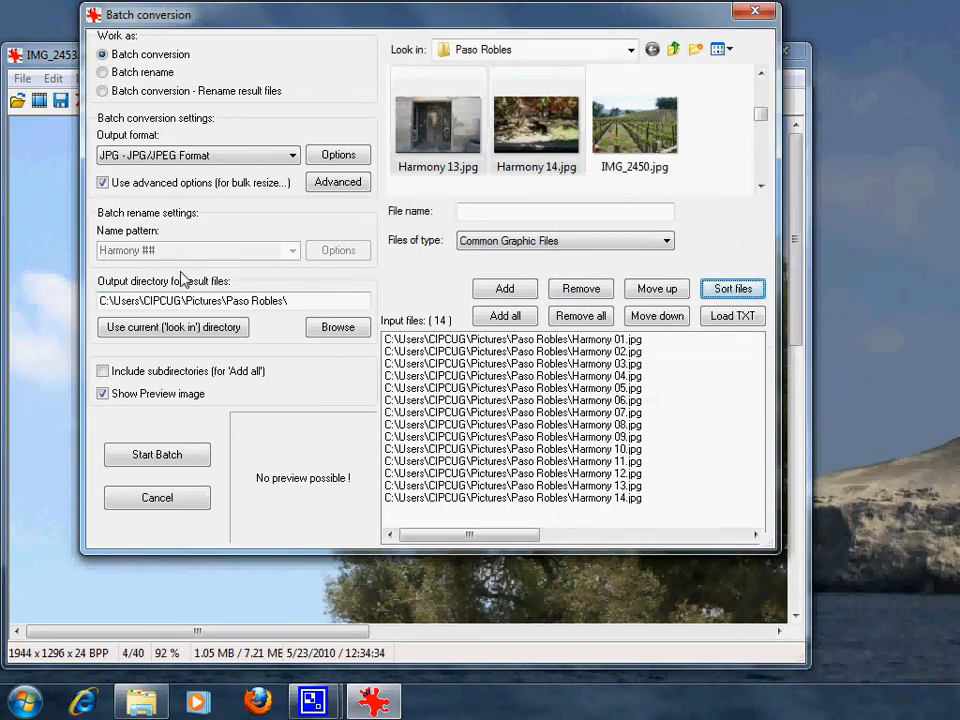
# Review the advanced bulk resize options and accept them with the long side at 640 pixels.
pyautogui.click(335, 185)
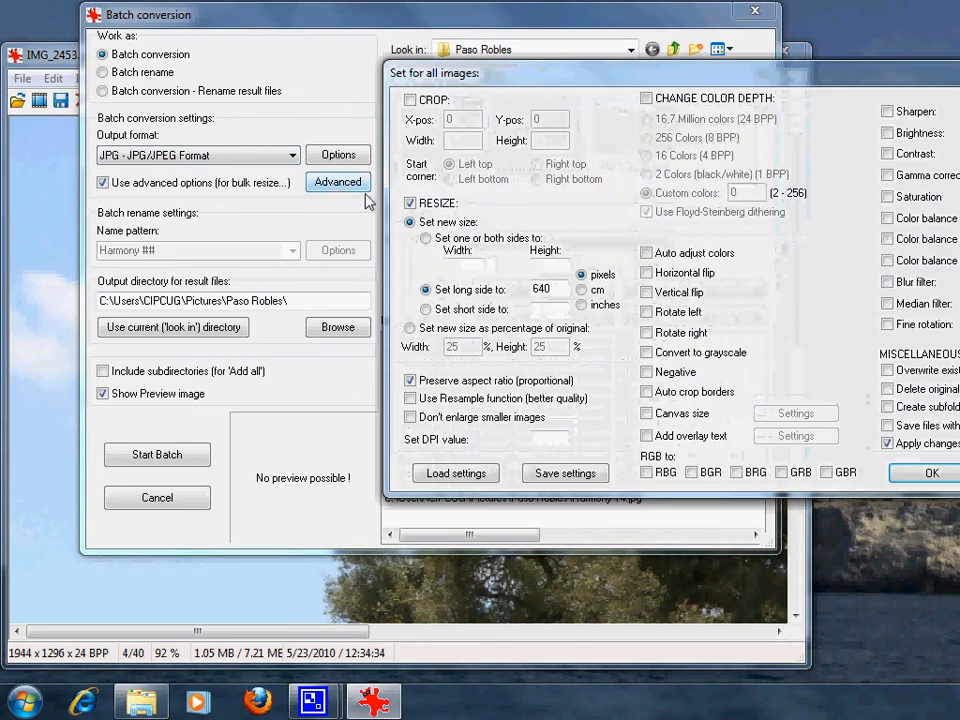
pyautogui.click(471, 272)
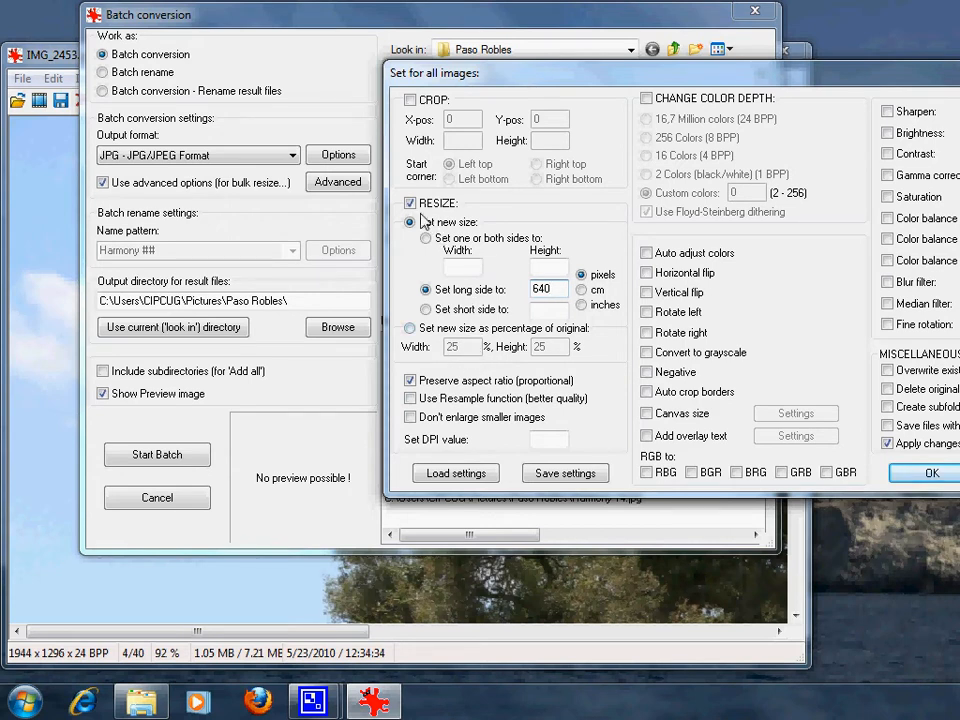
pyautogui.click(931, 476)
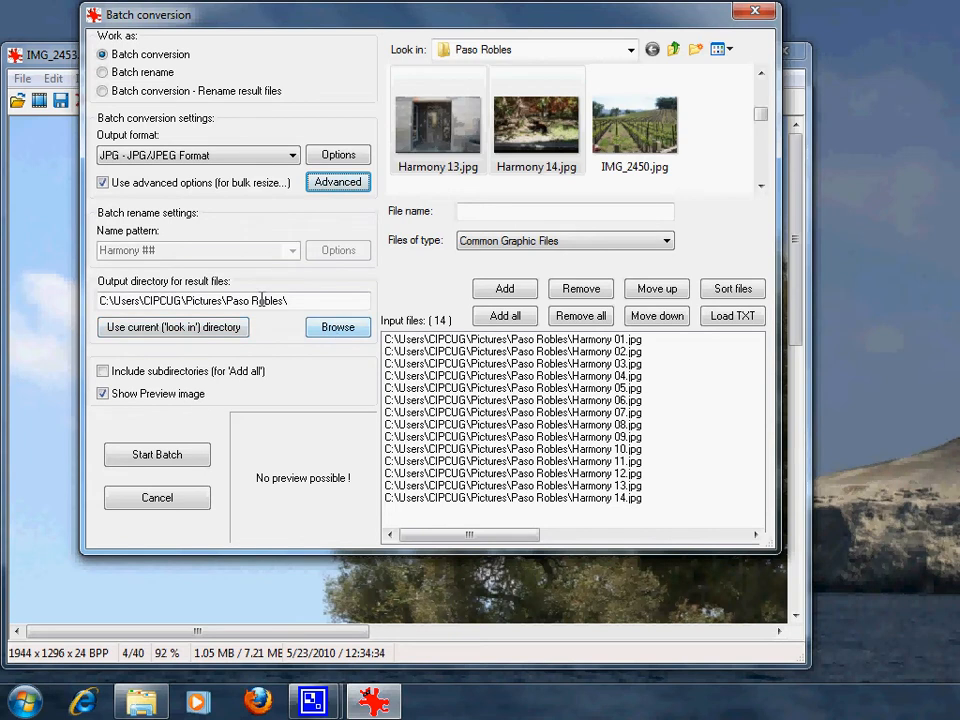
# Set the output directory for the converted files to the small folder in My Pictures.
pyautogui.click(338, 330)
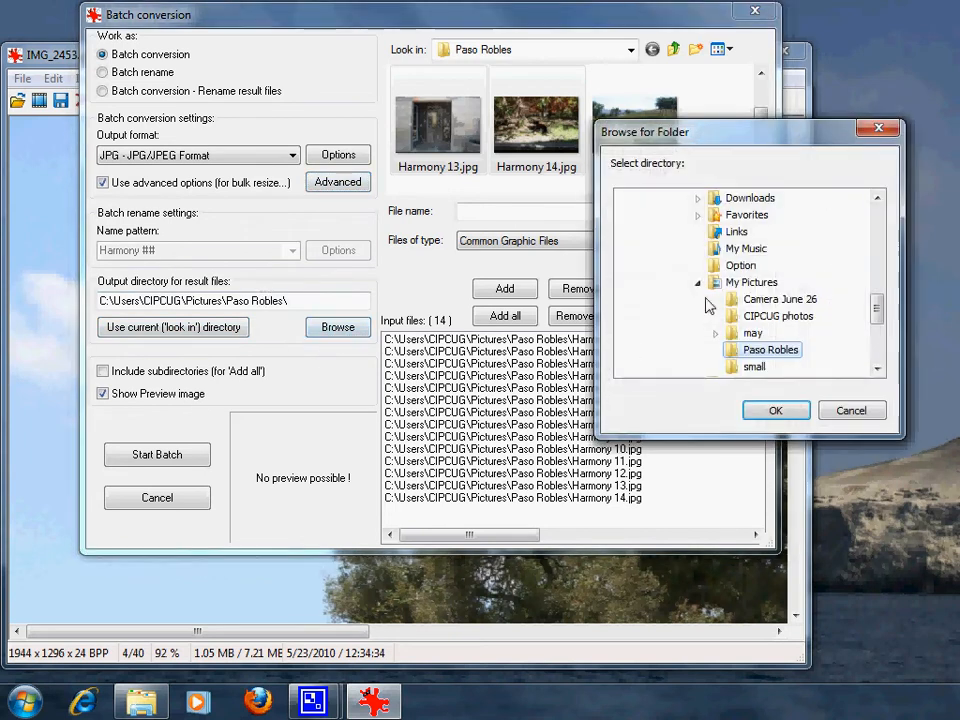
pyautogui.click(756, 367)
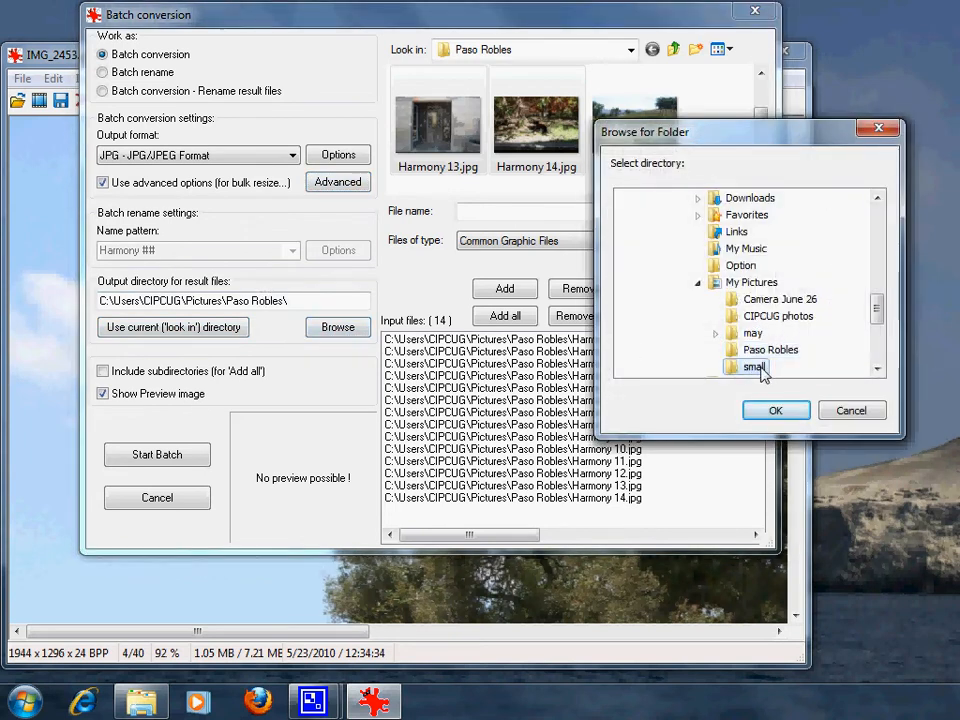
pyautogui.click(778, 414)
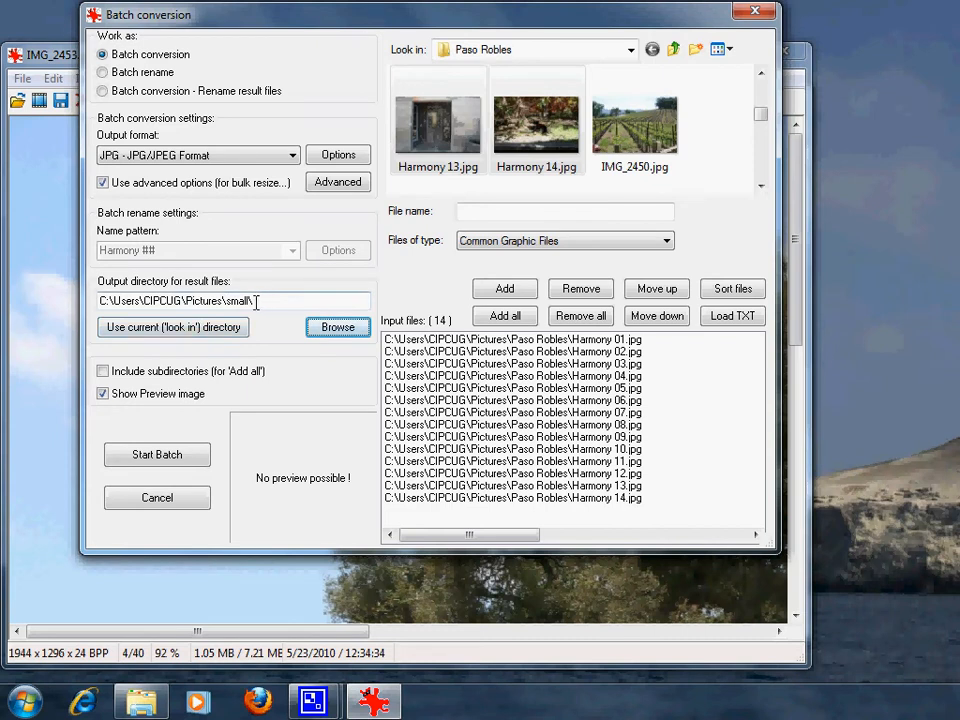
# Run the batch conversion on the listed photos, then close its report and the photo viewer.
pyautogui.click(145, 458)
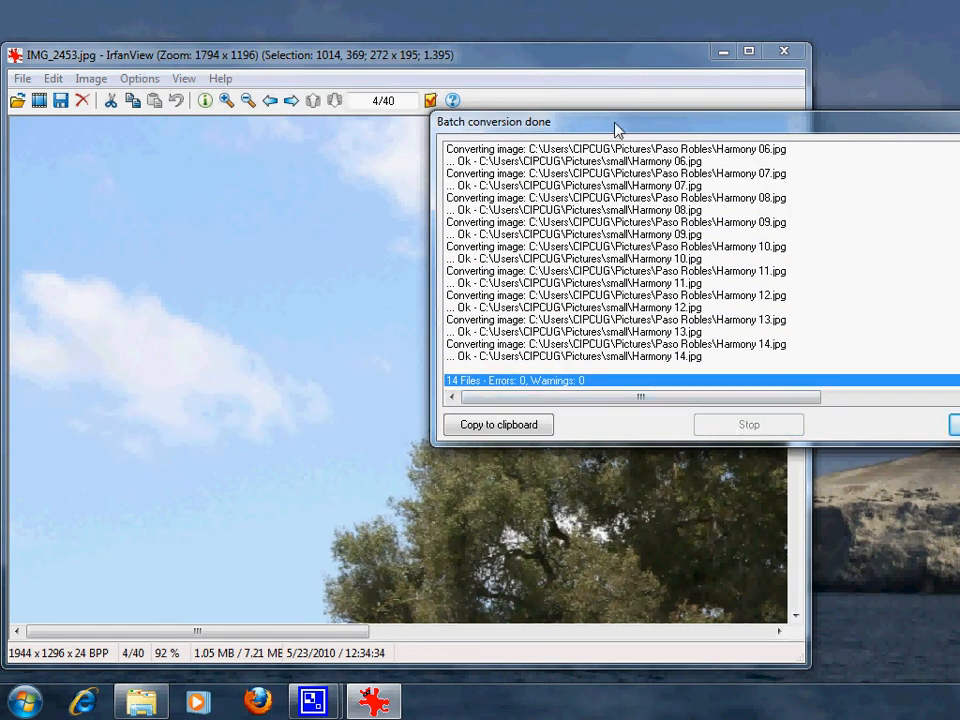
pyautogui.moveTo(615, 128); pyautogui.dragTo(306, 180)
pyautogui.click(662, 477)
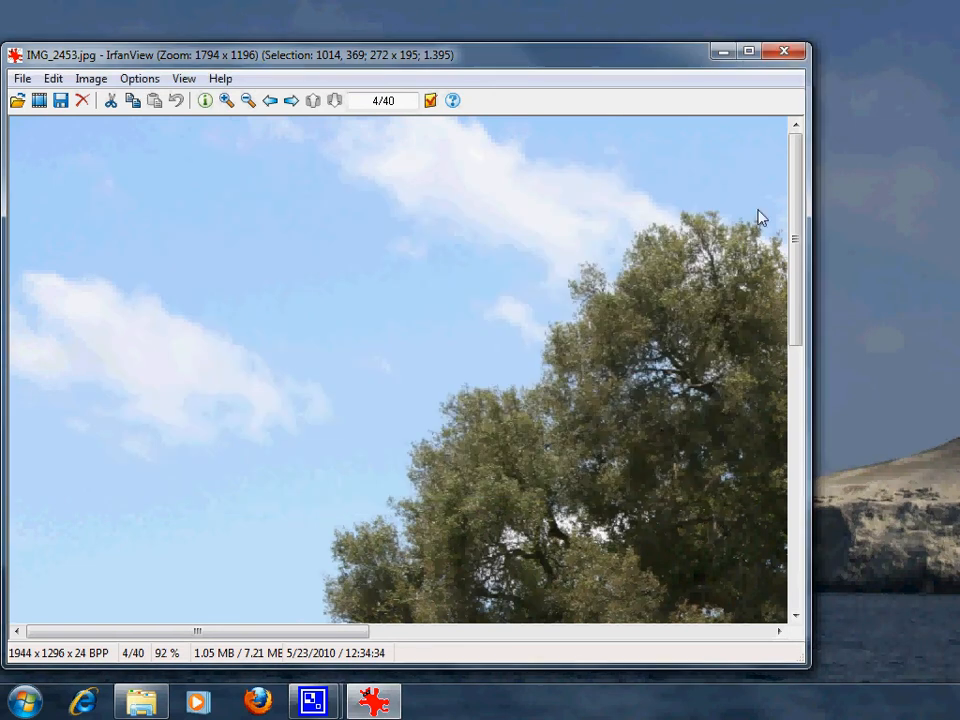
pyautogui.click(784, 50)
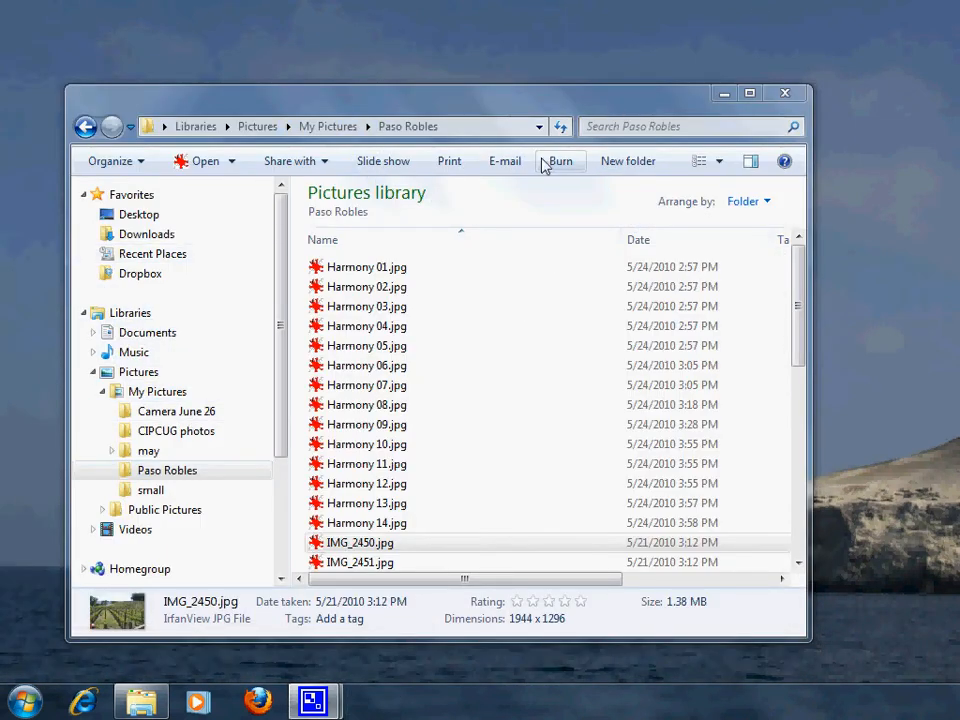
# Narrow the Name and Date columns in the Paso Robles folder and check the file sizes of the original Harmony photos.
pyautogui.moveTo(607, 101); pyautogui.dragTo(518, 80)
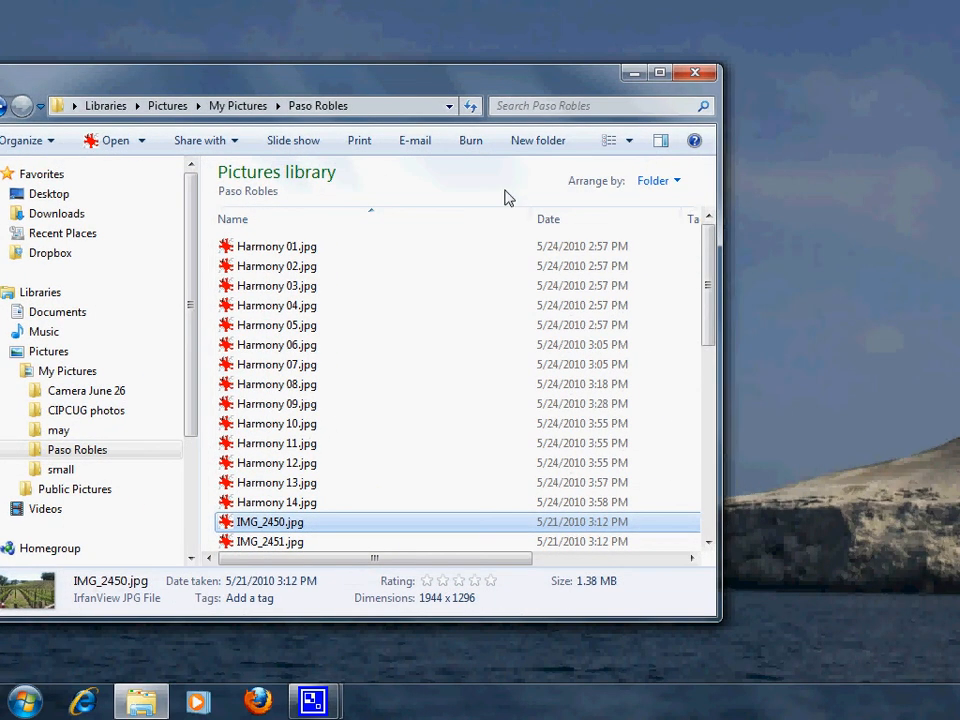
pyautogui.moveTo(531, 219); pyautogui.dragTo(363, 228)
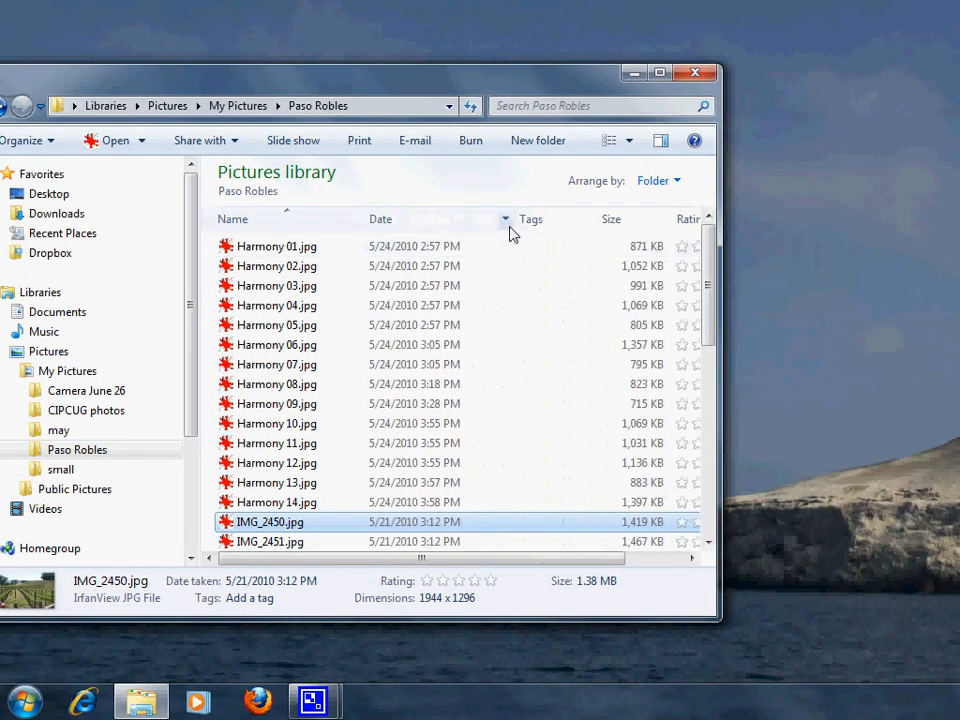
pyautogui.moveTo(520, 226); pyautogui.dragTo(449, 223)
pyautogui.moveTo(525, 224); pyautogui.dragTo(465, 223)
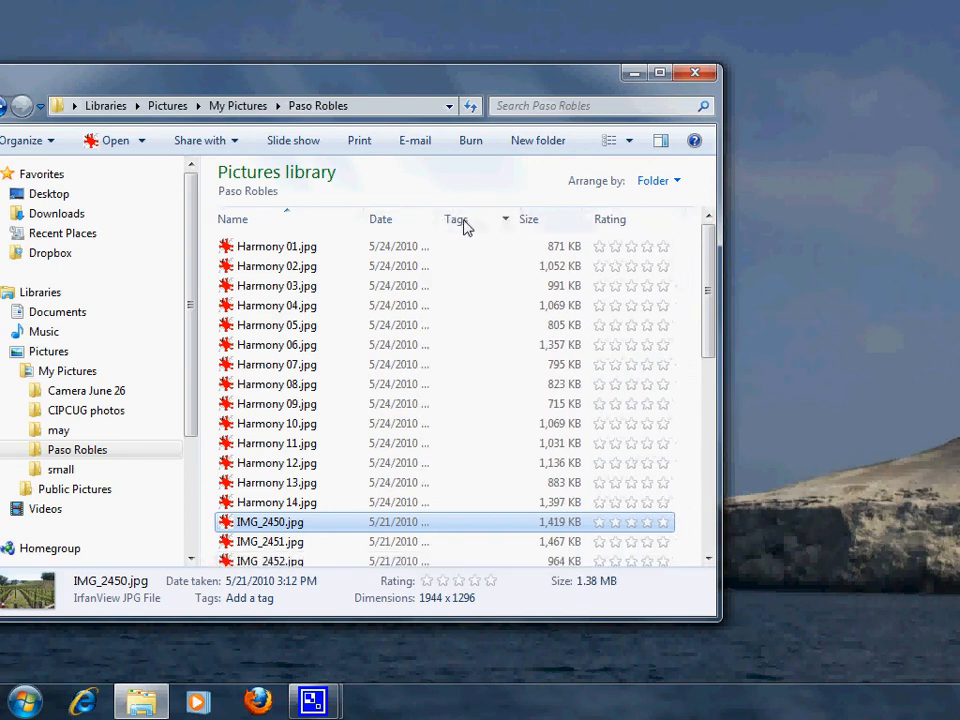
pyautogui.click(298, 272)
pyautogui.click(302, 305)
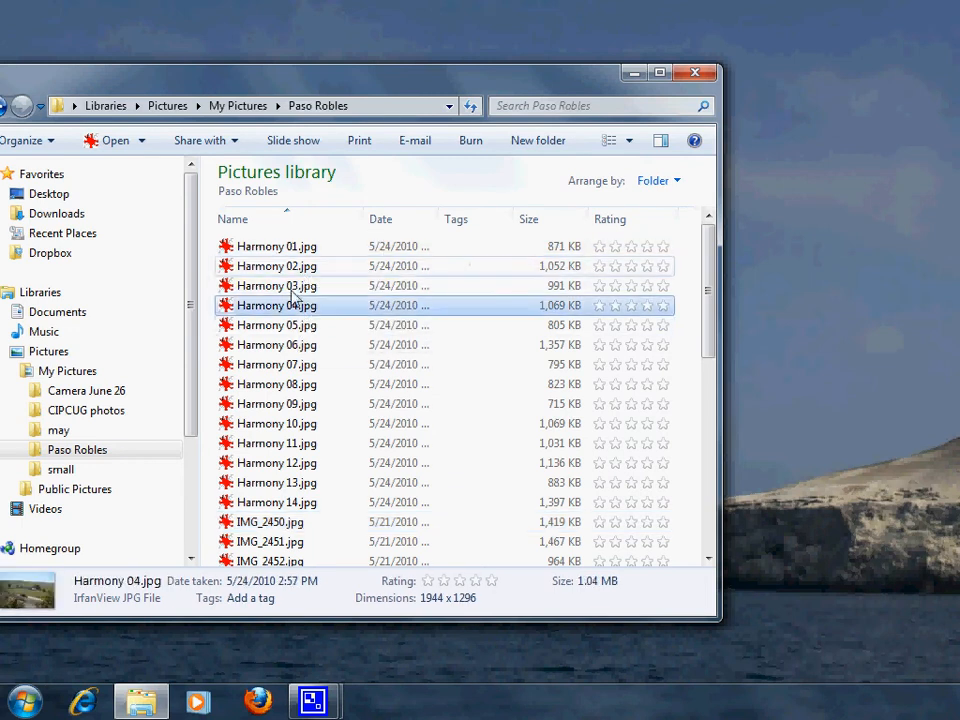
# Check the file sizes in the small folder and view Harmony 02.jpg to check its pixel dimensions, closing it when done.
pyautogui.click(62, 469)
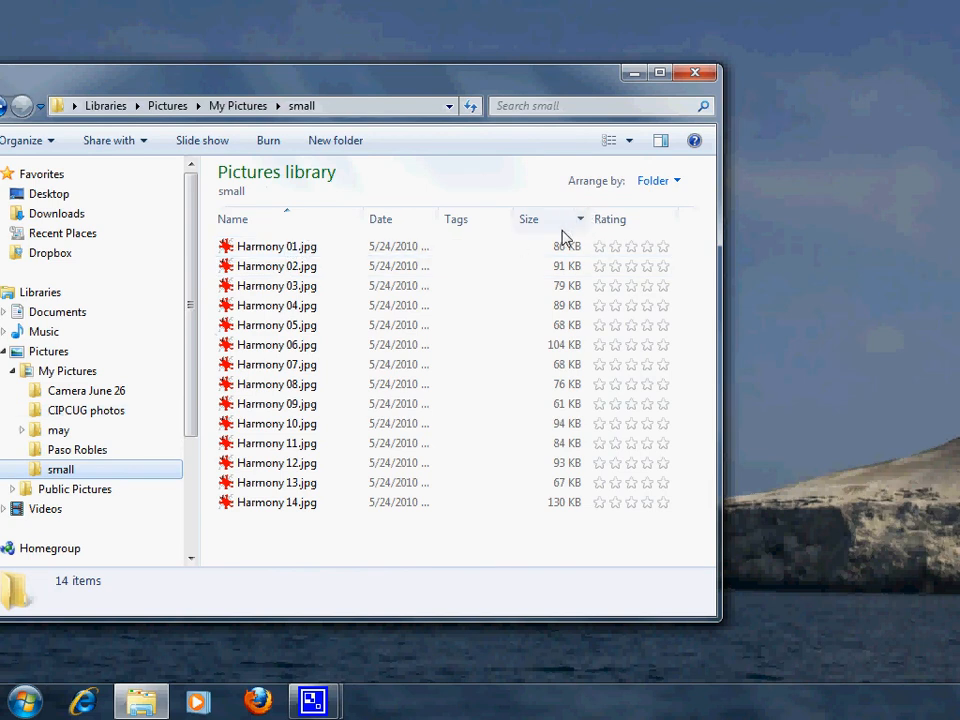
pyautogui.doubleClick(289, 270)
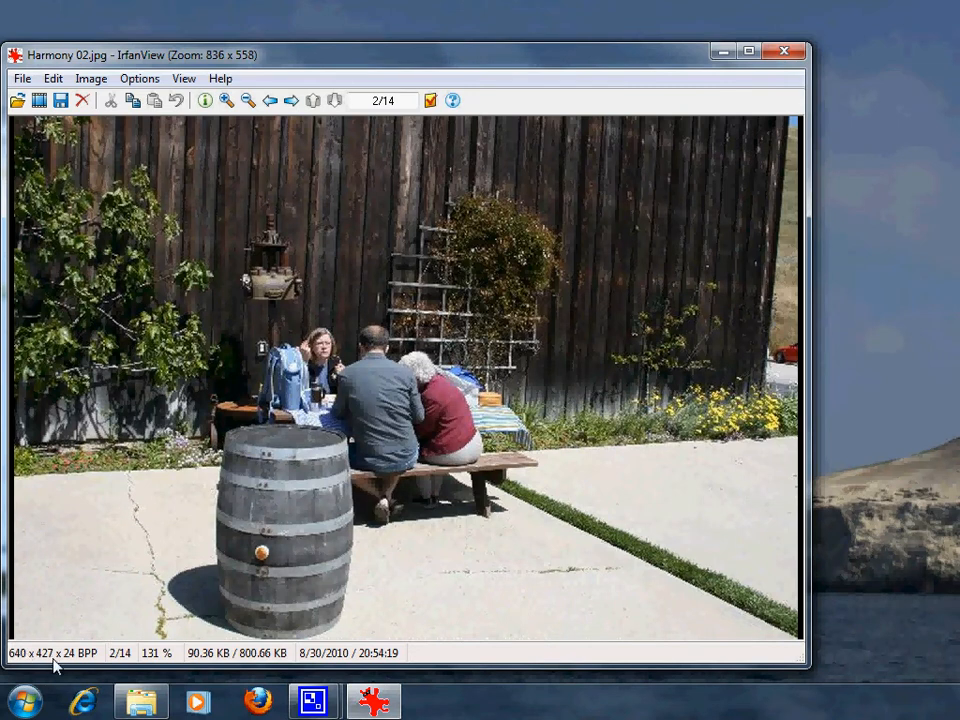
pyautogui.click(786, 53)
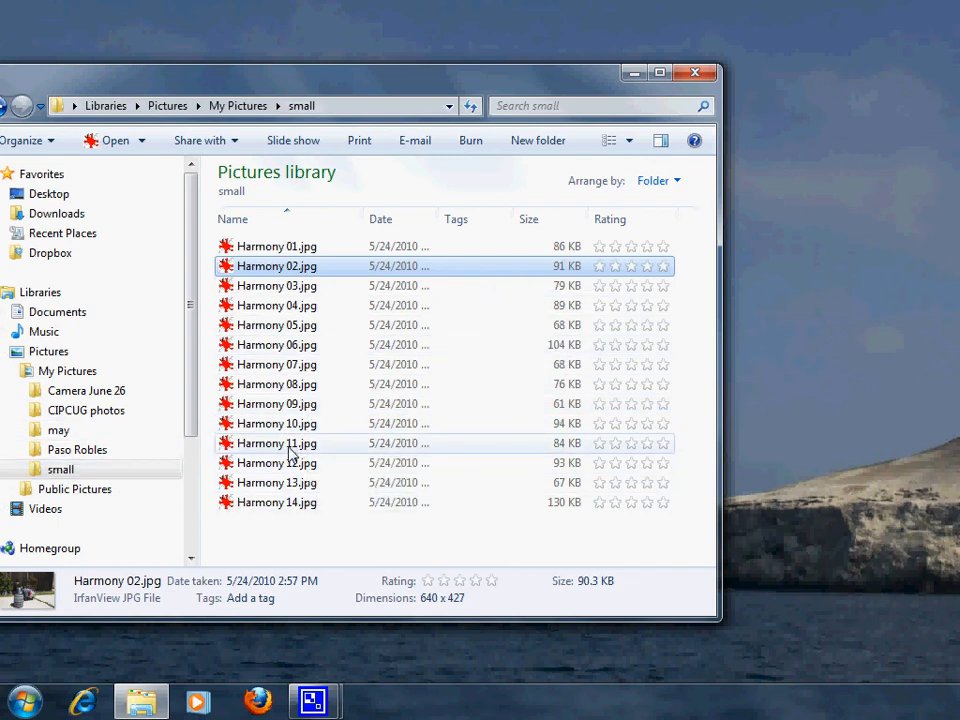
pyautogui.moveTo(311, 69); pyautogui.dragTo(382, 87)
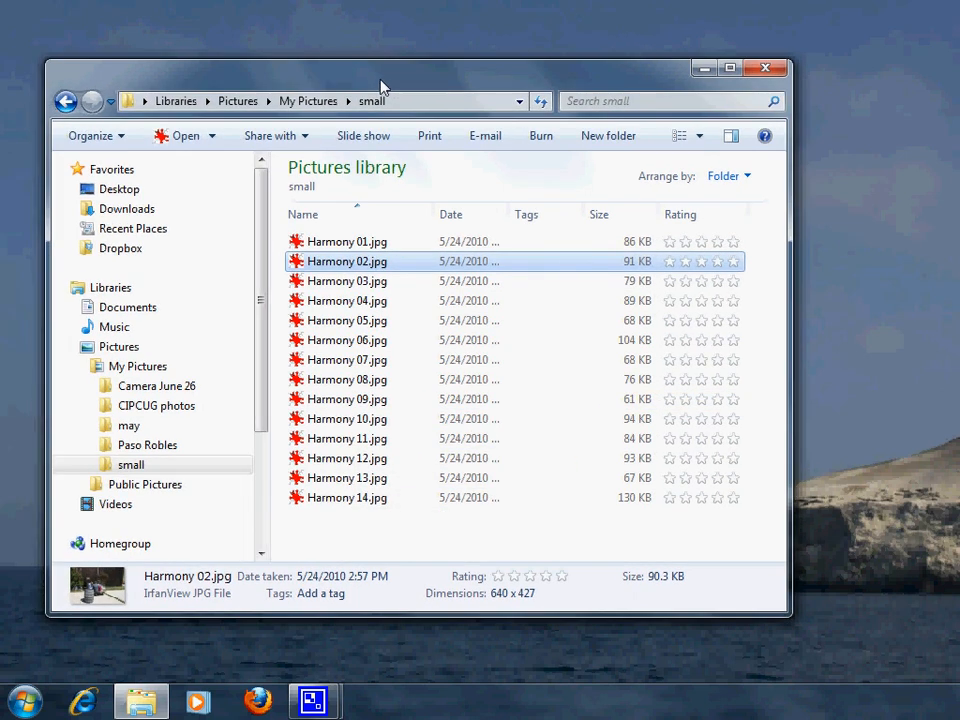